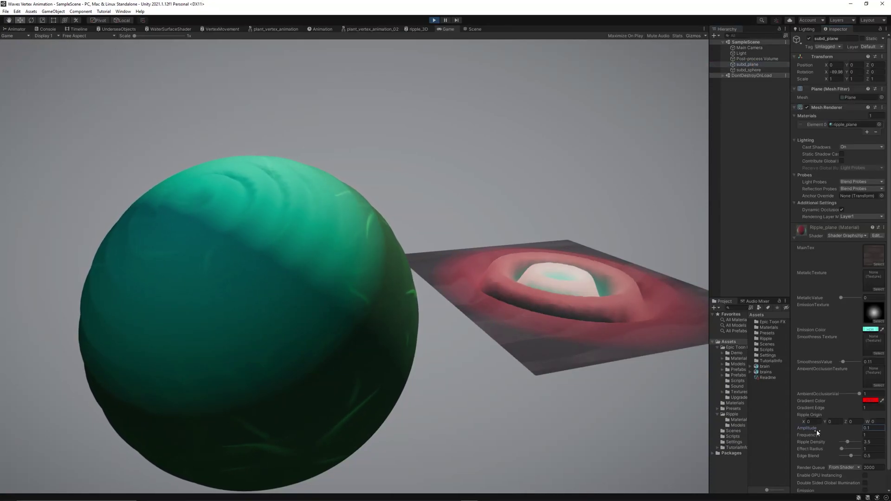
# Set the plane's ripple material to frequency 2.11, density 2.2, effect radius 1.6 and edge blend 0.18, and adjust the sphere's ripple settings
pyautogui.moveTo(818, 430); pyautogui.dragTo(843, 457)
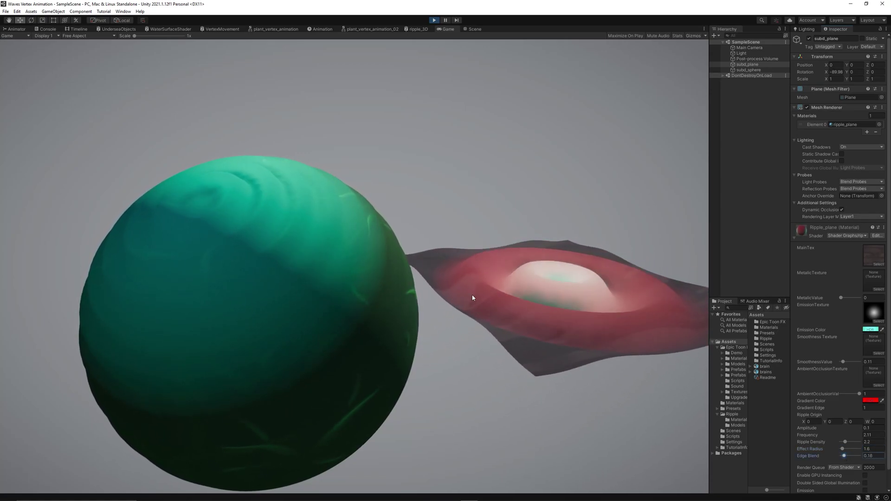
pyautogui.click(748, 70)
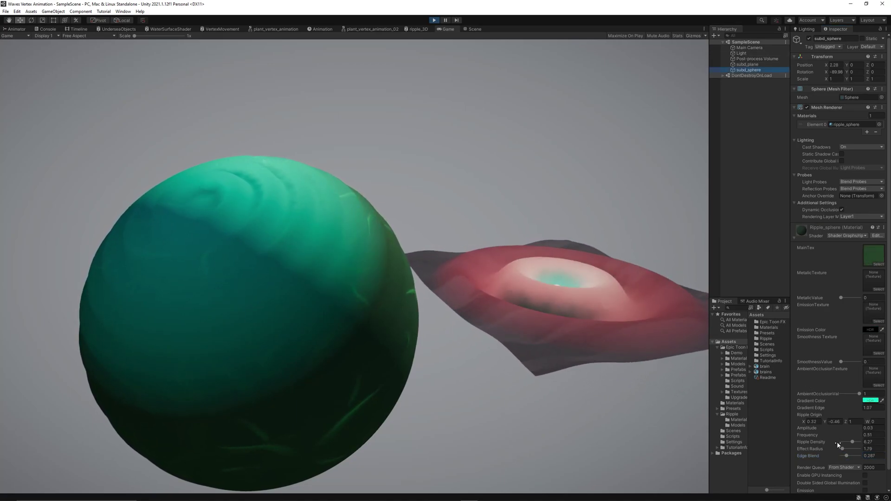
pyautogui.click(817, 429)
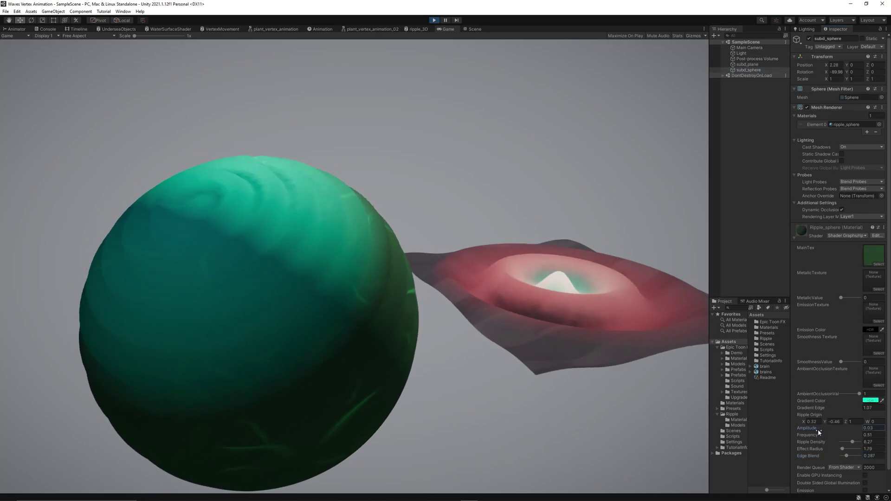
pyautogui.moveTo(818, 430)
pyautogui.mouseDown()
pyautogui.moveTo(826, 443)
pyautogui.moveTo(858, 442)
pyautogui.moveTo(844, 449)
pyautogui.moveTo(824, 432)
pyautogui.moveTo(852, 456)
pyautogui.mouseUp()
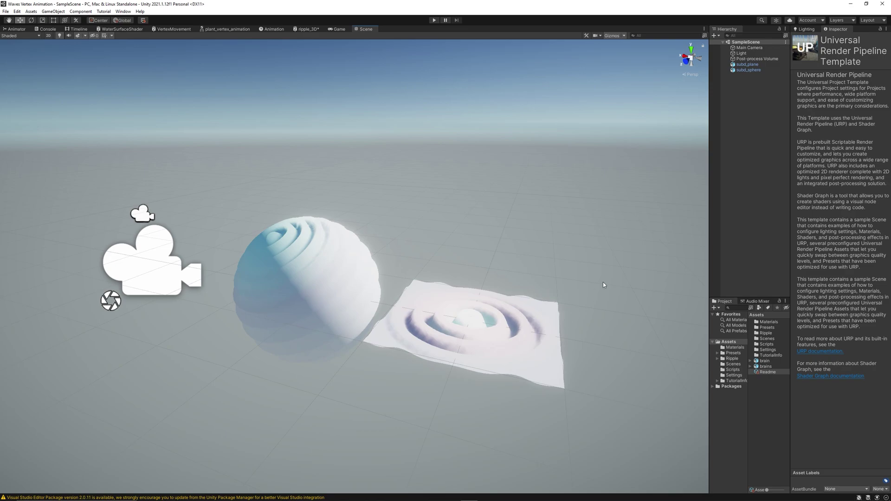
# Inspect the components and material of the subd_plane object, then clear the selection
pyautogui.click(741, 105)
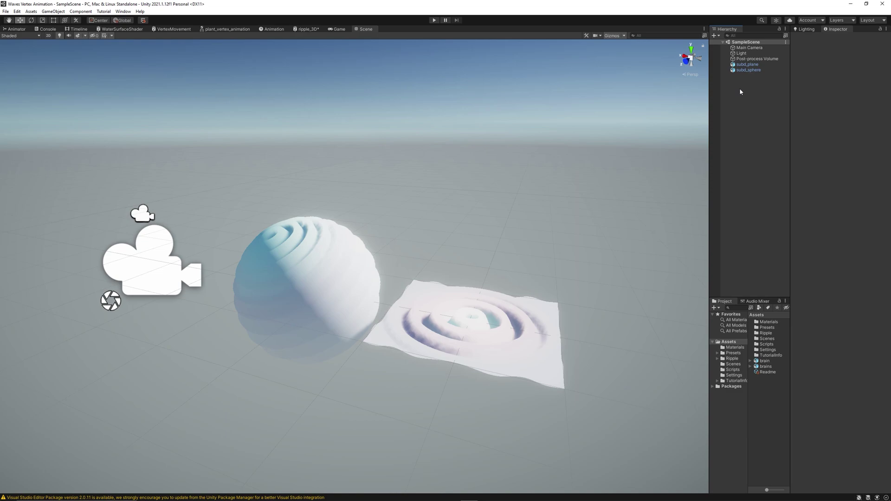
pyautogui.click(744, 65)
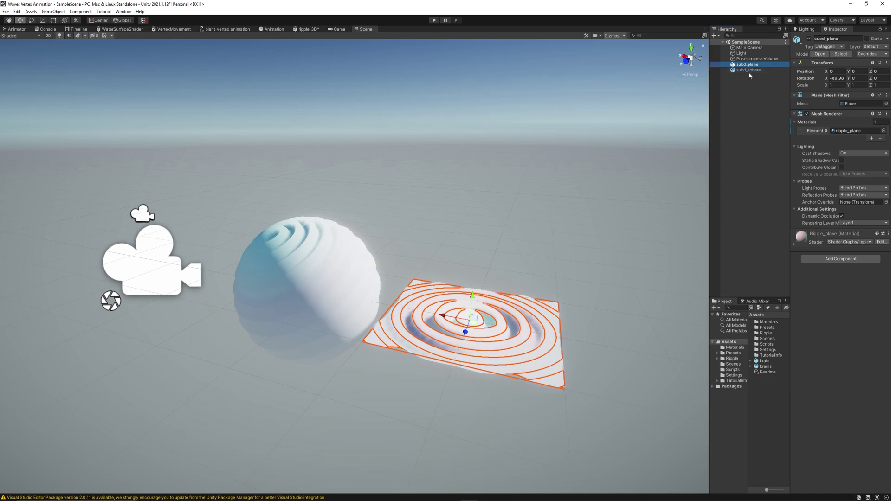
pyautogui.click(742, 99)
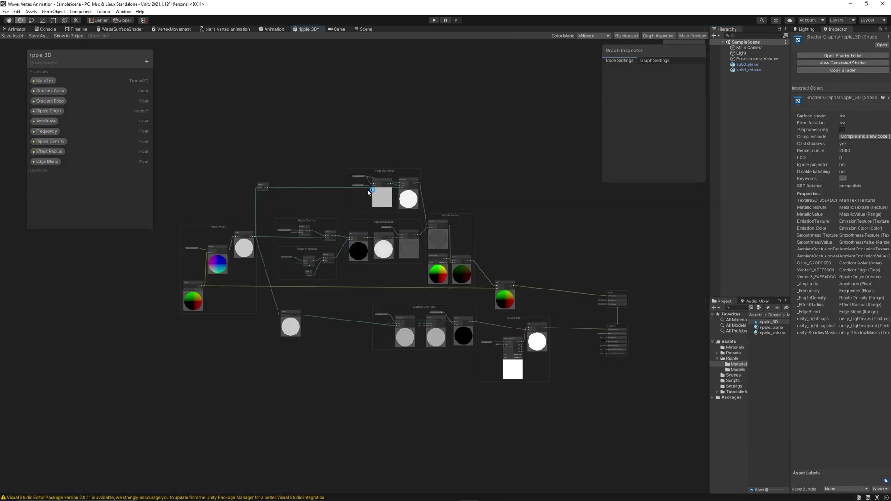
# Examine the overall layout of the ripple_3D shader graph and its Ripple Density and Ripple Frequency groups
pyautogui.scroll(5, 336, 160)
pyautogui.scroll(-3, 483, 222)
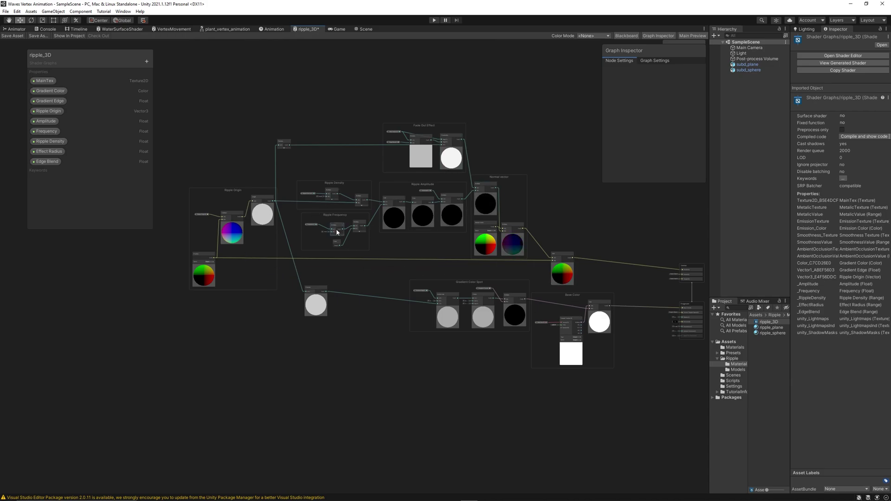
pyautogui.scroll(5, 260, 213)
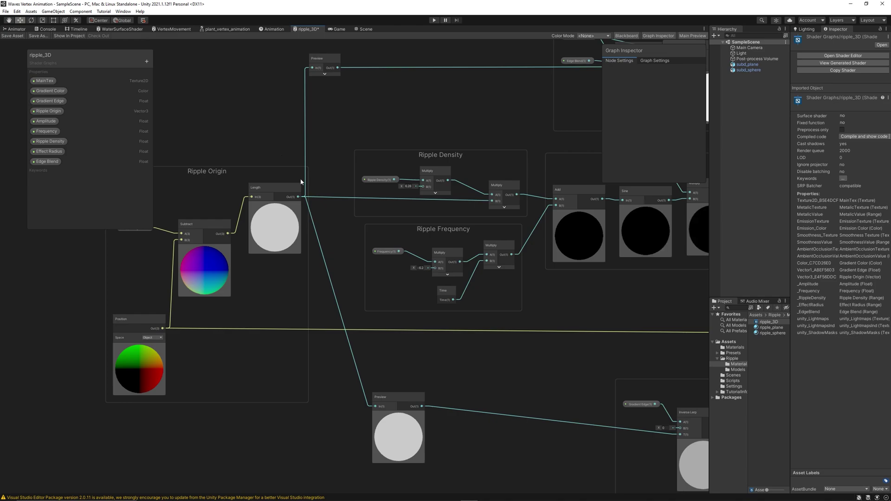
pyautogui.moveTo(267, 162); pyautogui.dragTo(280, 171, button='middle')
pyautogui.moveTo(387, 142); pyautogui.dragTo(291, 168, button='middle')
pyautogui.scroll(-1, 304, 169)
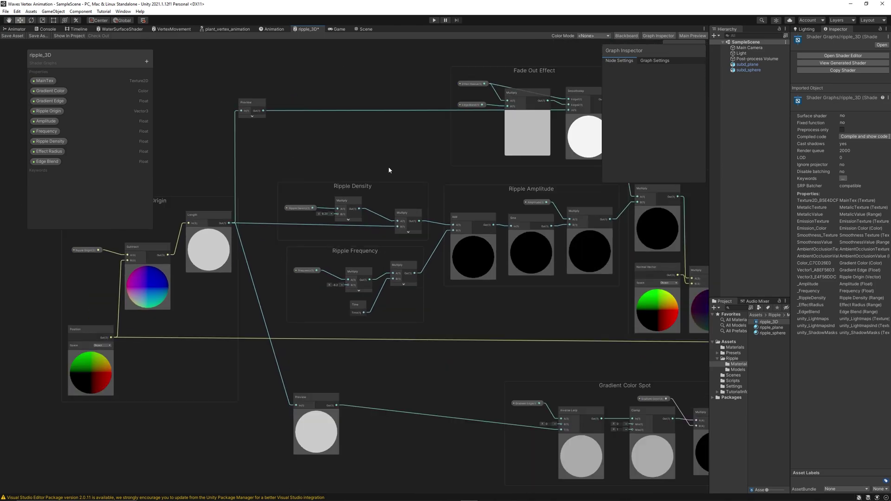
pyautogui.moveTo(418, 206); pyautogui.dragTo(372, 203, button='middle')
pyautogui.scroll(3, 370, 204)
pyautogui.moveTo(287, 178); pyautogui.dragTo(317, 179, button='middle')
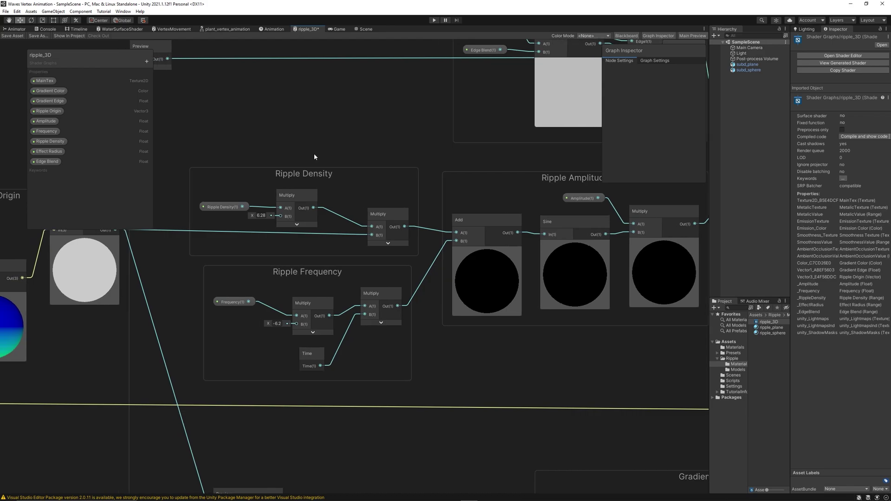
pyautogui.scroll(2, 338, 159)
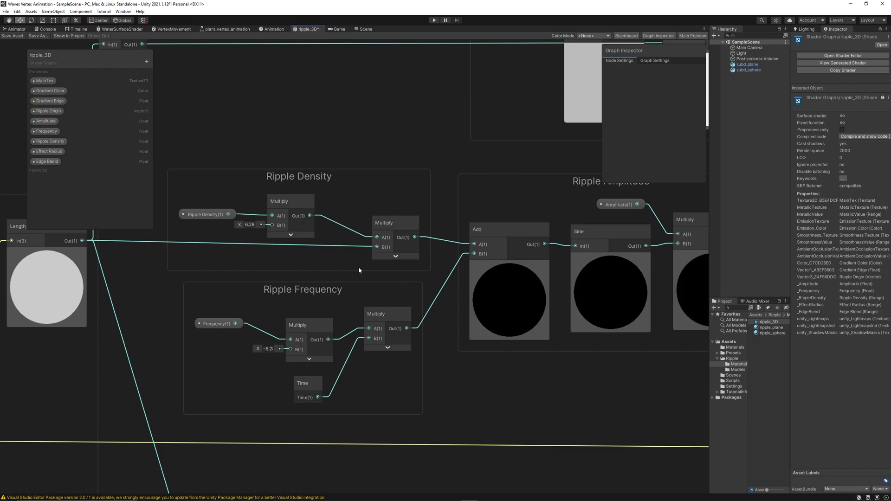
# Examine the Ripple Amplitude, Fade Out Effect, Normal vector and Gradient Color Spot groups of the shader graph
pyautogui.moveTo(472, 215); pyautogui.dragTo(216, 249, button='middle')
pyautogui.scroll(1, 368, 199)
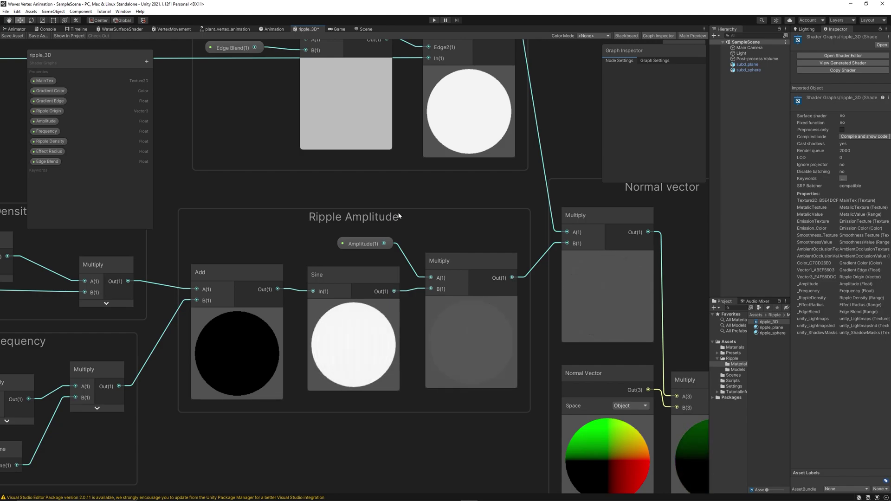
pyautogui.moveTo(404, 204); pyautogui.dragTo(416, 277, button='middle')
pyautogui.scroll(-5, 417, 275)
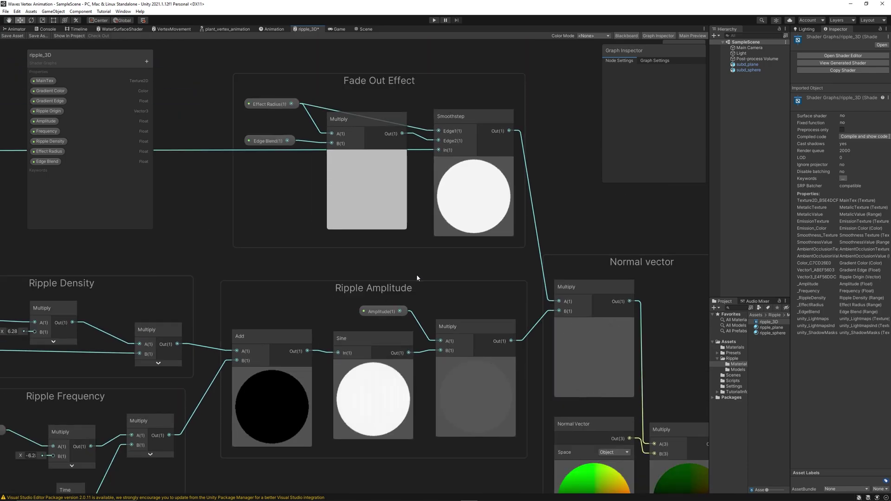
pyautogui.moveTo(421, 228); pyautogui.dragTo(430, 268, button='middle')
pyautogui.scroll(1, 430, 268)
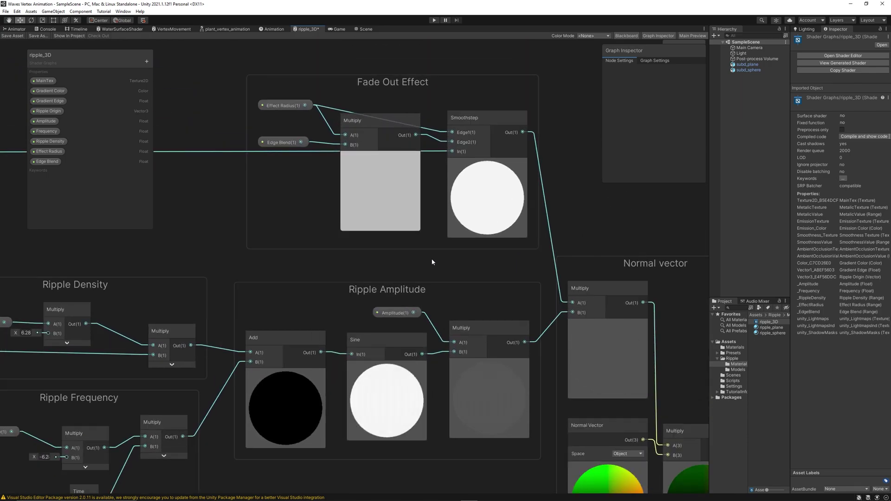
pyautogui.moveTo(553, 98); pyautogui.dragTo(522, 102, button='middle')
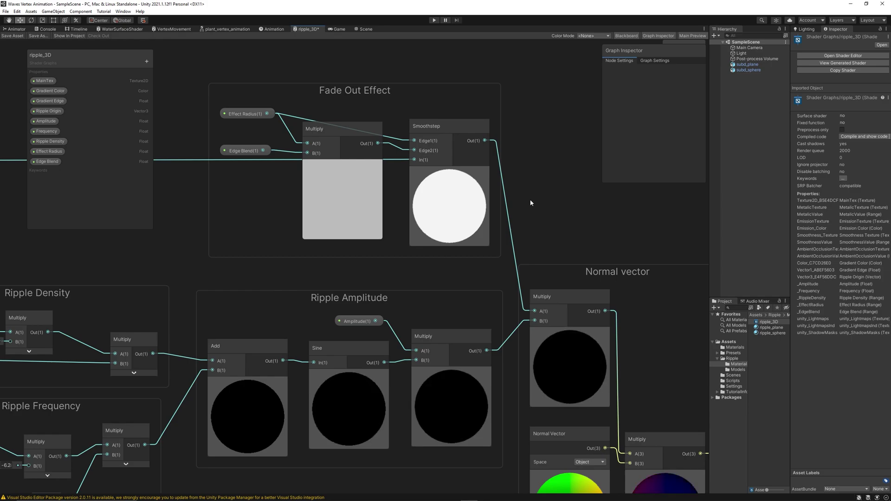
pyautogui.scroll(-5, 530, 197)
pyautogui.scroll(3, 531, 297)
pyautogui.moveTo(530, 299); pyautogui.dragTo(378, 226, button='middle')
pyautogui.scroll(3, 342, 287)
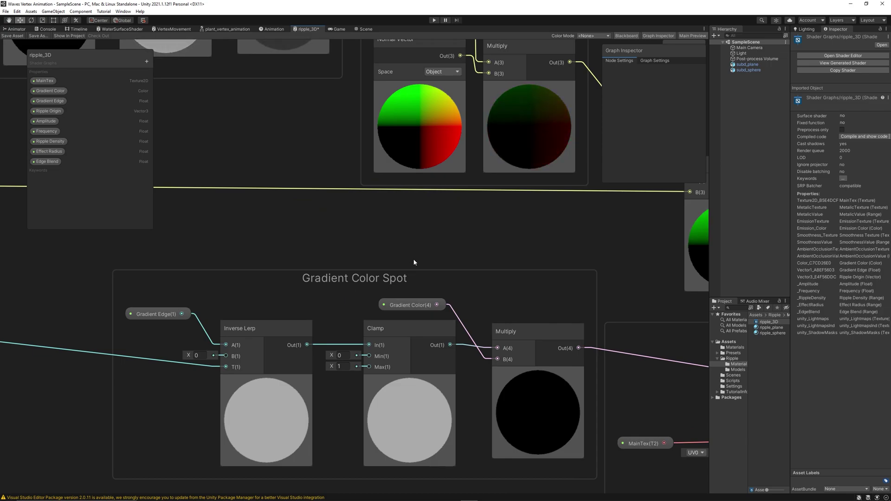
pyautogui.scroll(-3, 372, 243)
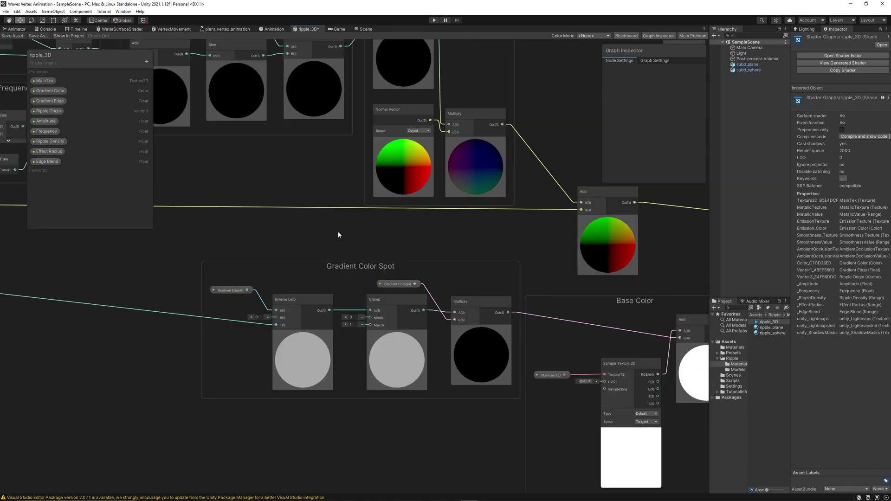
# Examine how the Position, Subtract and Length nodes are connected in the Ripple Origin group
pyautogui.moveTo(234, 215); pyautogui.dragTo(627, 292, button='middle')
pyautogui.scroll(3, 371, 237)
pyautogui.moveTo(193, 197); pyautogui.dragTo(484, 237, button='middle')
pyautogui.scroll(-3, 398, 215)
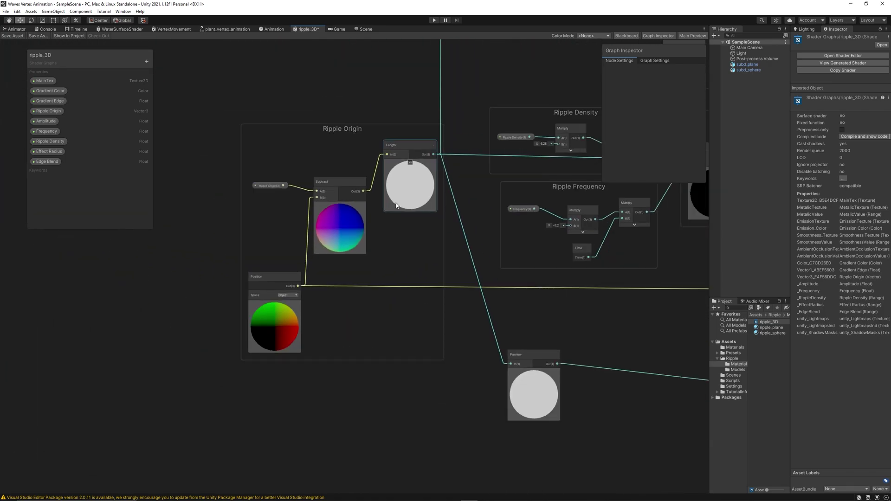
pyautogui.scroll(5, 325, 134)
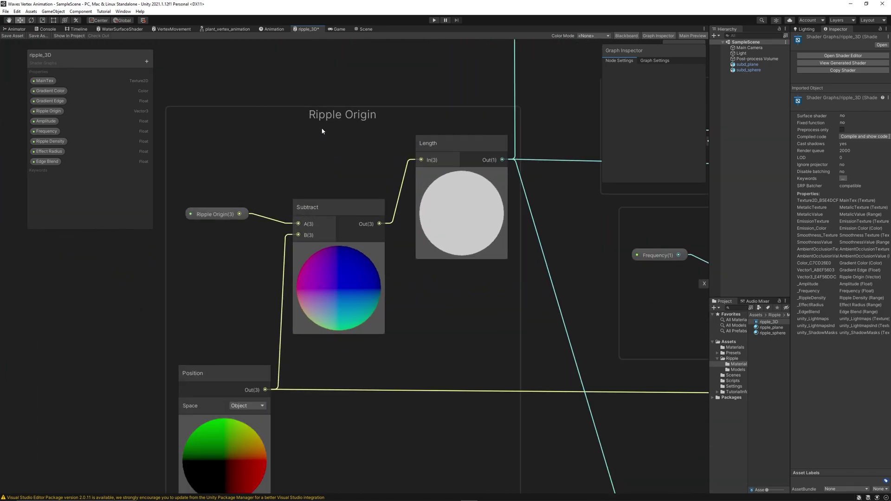
pyautogui.moveTo(349, 148); pyautogui.dragTo(381, 109, button='middle')
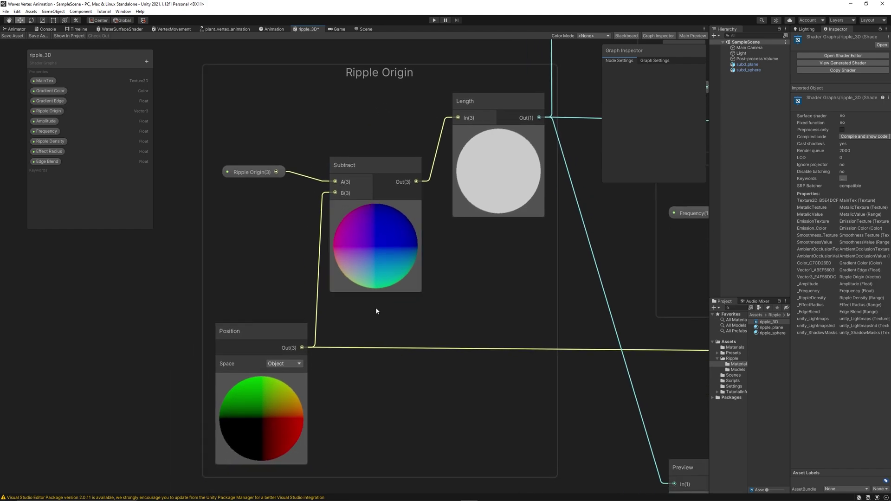
pyautogui.moveTo(377, 311); pyautogui.dragTo(398, 251, button='middle')
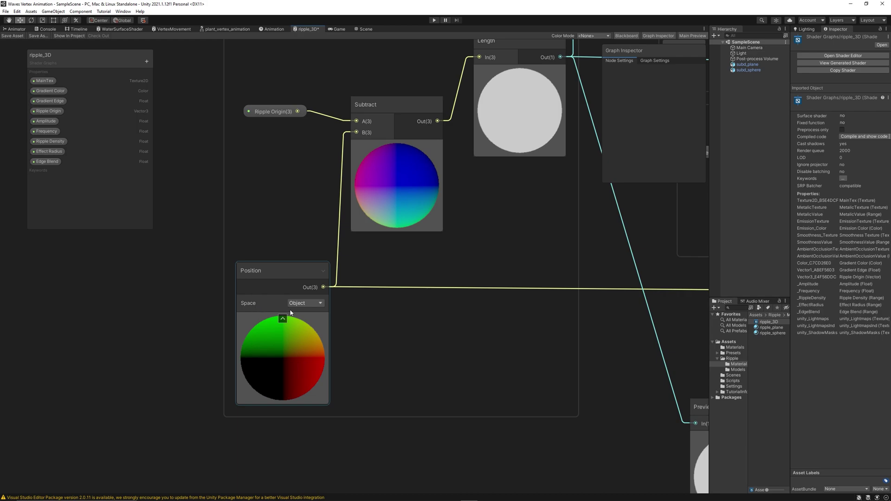
pyautogui.moveTo(376, 174); pyautogui.dragTo(387, 243, button='middle')
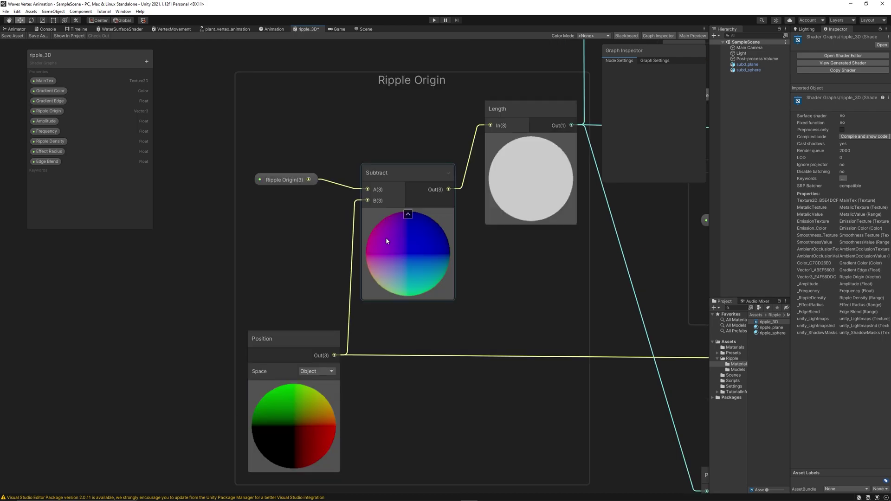
# Show the Ripple Origin property's settings and review its node alongside the Position node feeding the Subtract node
pyautogui.click(313, 178)
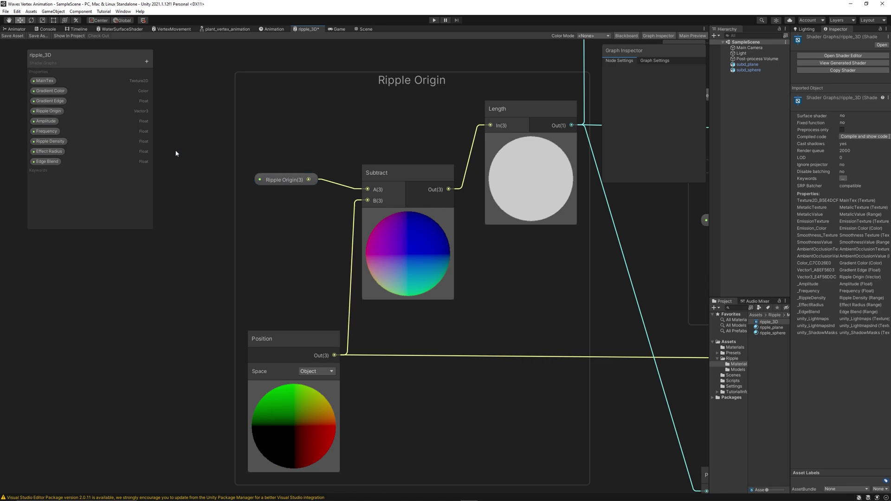
pyautogui.click(50, 112)
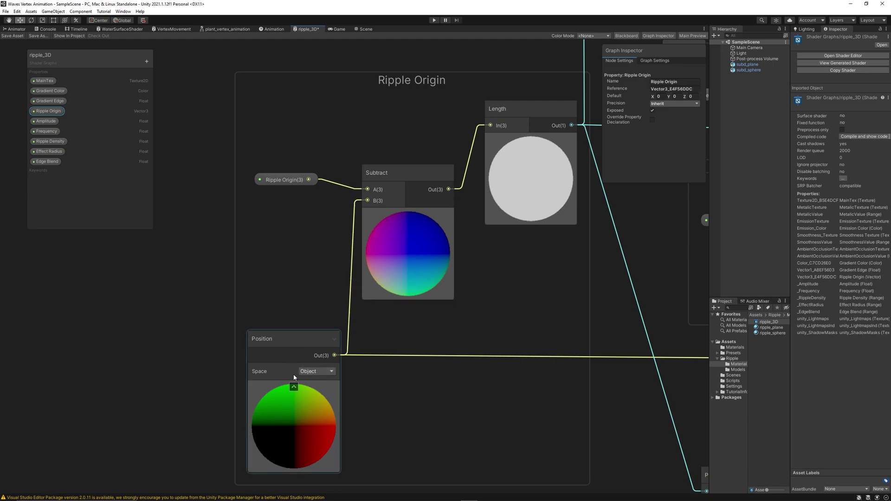
pyautogui.scroll(1, 496, 204)
pyautogui.moveTo(496, 204); pyautogui.dragTo(396, 209, button='middle')
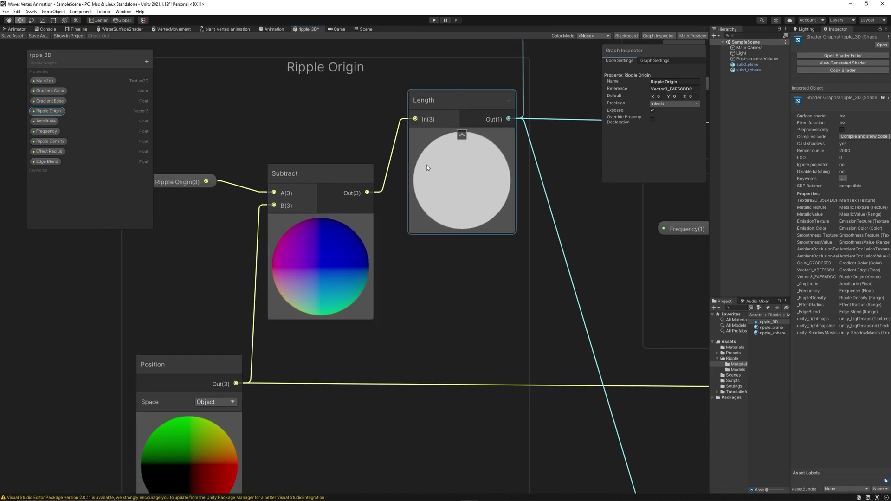
pyautogui.moveTo(296, 132); pyautogui.dragTo(313, 125, button='middle')
pyautogui.click(210, 180)
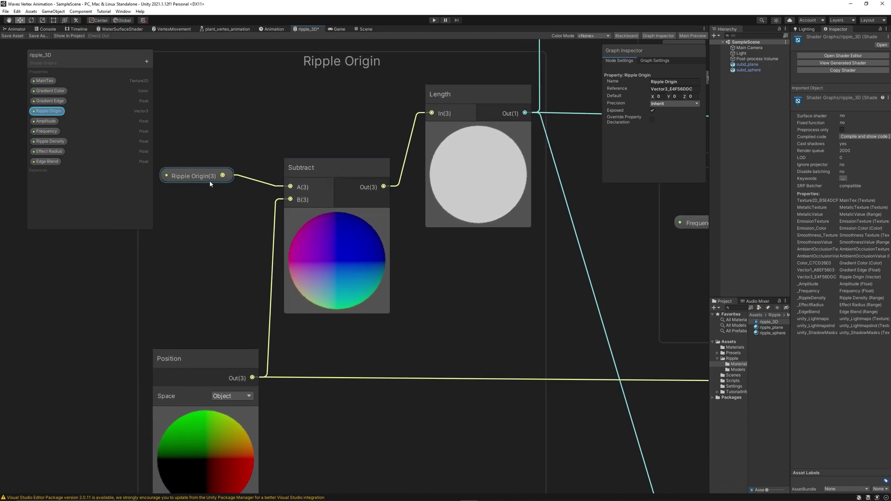
pyautogui.click(216, 366)
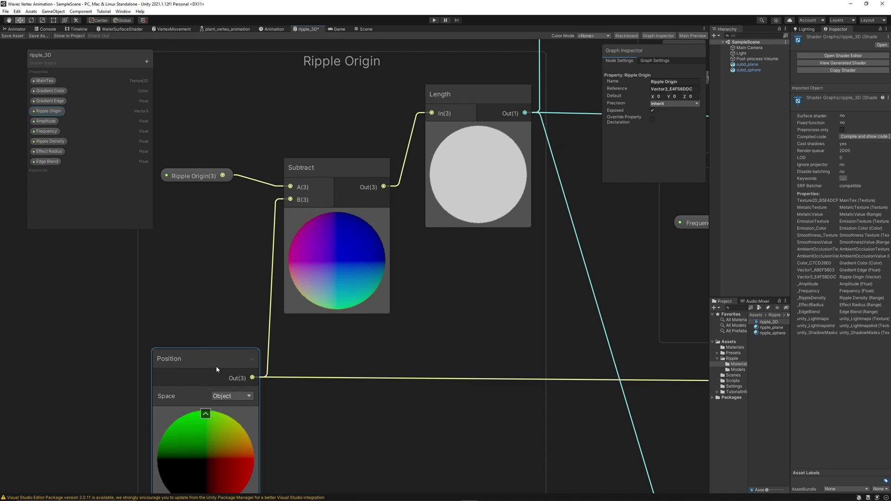
# Display the settings of the Ripple Density property from its node in the Ripple Density group
pyautogui.scroll(-1, 246, 330)
pyautogui.moveTo(582, 92); pyautogui.dragTo(463, 228, button='middle')
pyautogui.moveTo(557, 217); pyautogui.dragTo(386, 149, button='middle')
pyautogui.scroll(2, 392, 143)
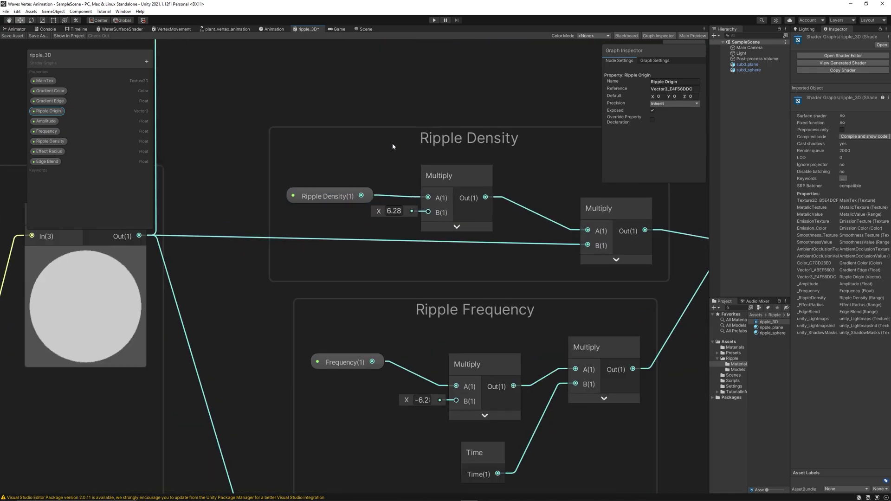
pyautogui.click(331, 198)
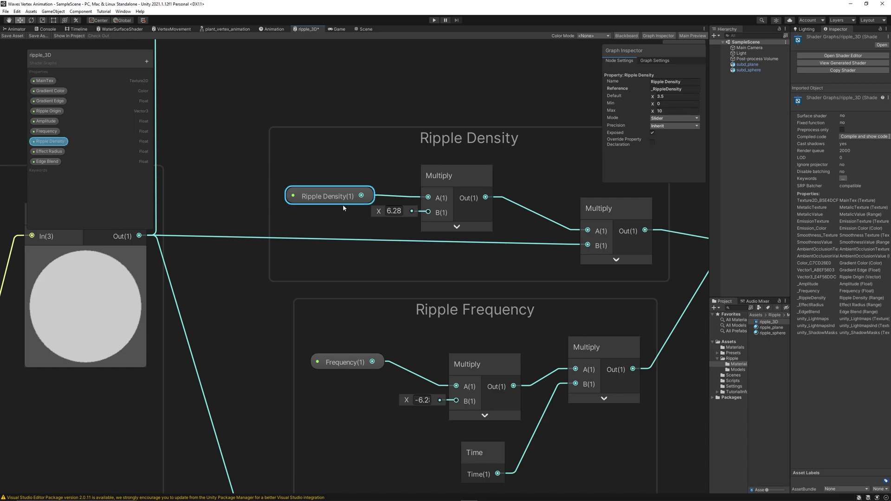
# Examine the Multiply nodes in the Ripple Density and Ripple Frequency groups and their connections into the Add node
pyautogui.moveTo(490, 97); pyautogui.dragTo(459, 102, button='middle')
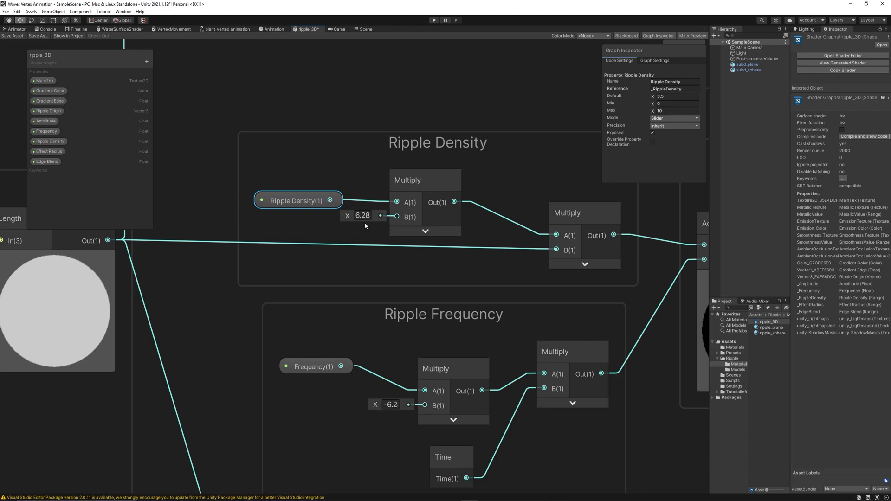
pyautogui.moveTo(364, 222); pyautogui.dragTo(328, 252, button='middle')
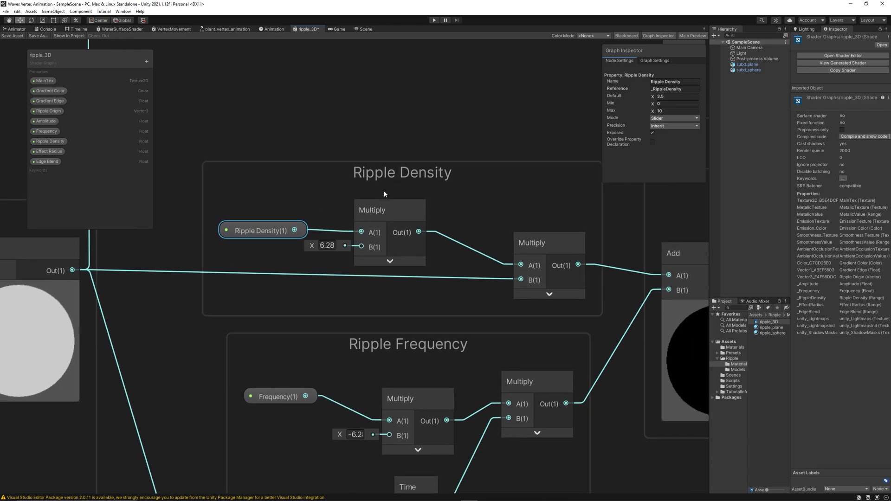
pyautogui.click(374, 205)
pyautogui.scroll(-3, 379, 160)
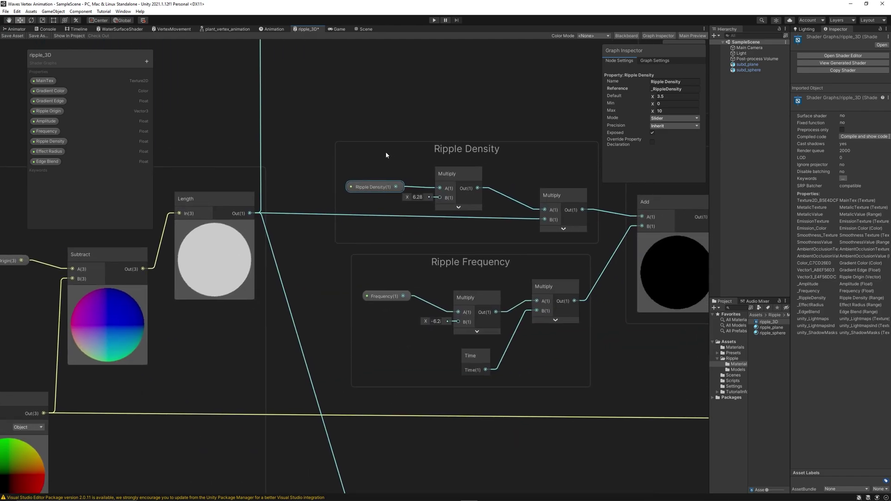
pyautogui.scroll(2, 445, 147)
pyautogui.moveTo(417, 134); pyautogui.dragTo(438, 148, button='middle')
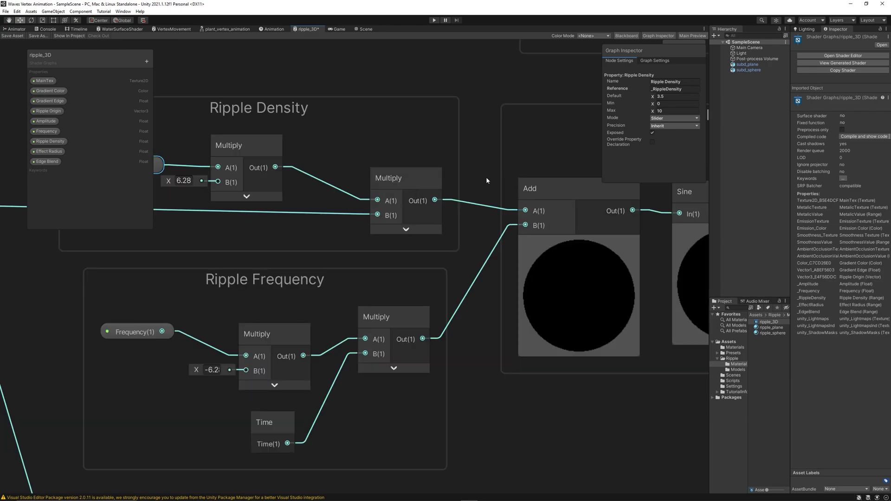
pyautogui.moveTo(486, 177); pyautogui.dragTo(467, 172, button='middle')
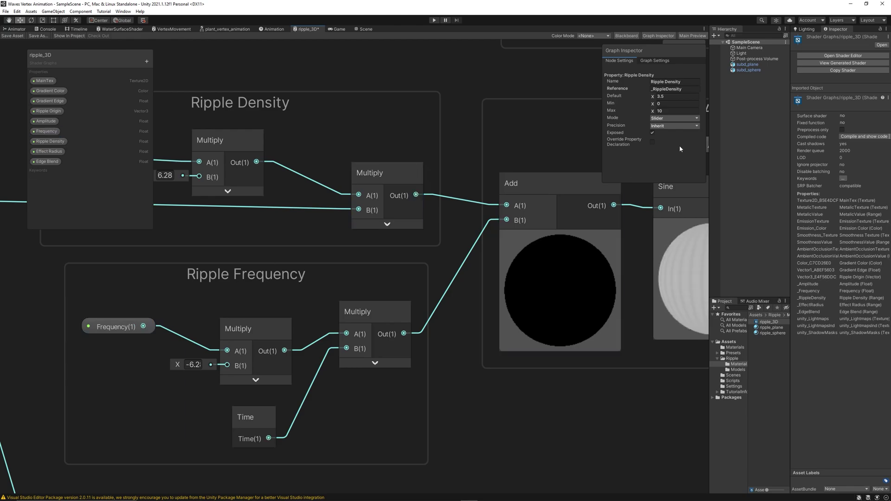
# Review the minimum and maximum limits of the Ripple Density property
pyautogui.click(670, 103)
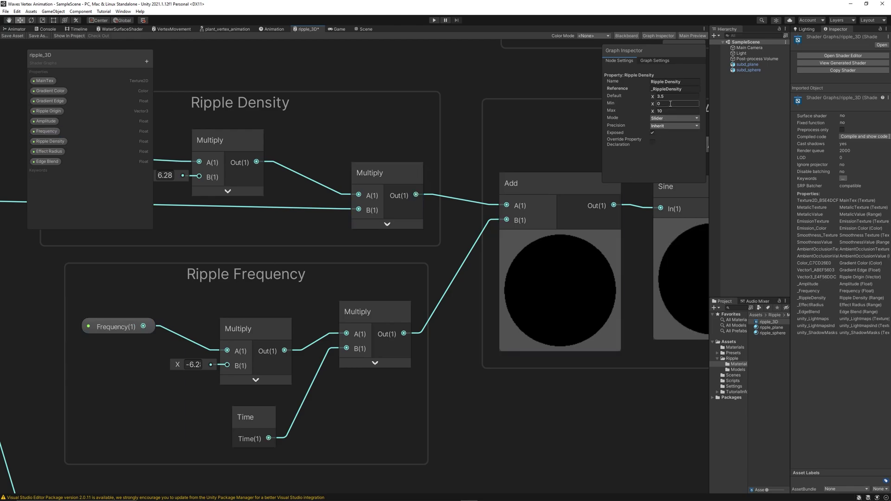
pyautogui.click(667, 110)
pyautogui.press('Return')
# Check the B input of the Ripple Frequency group's first Multiply node and expand the Time node to show all its outputs
pyautogui.click(193, 364)
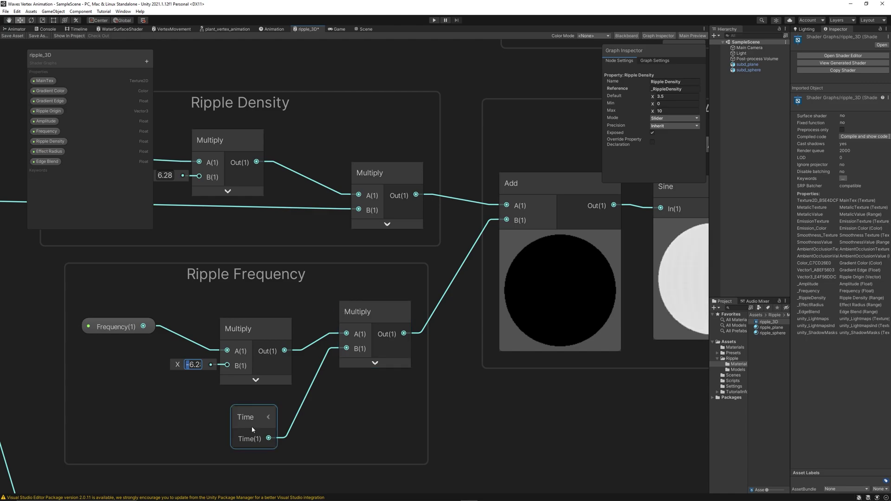
pyautogui.click(268, 419)
pyautogui.moveTo(269, 384); pyautogui.dragTo(333, 331, button='middle')
pyautogui.moveTo(345, 366); pyautogui.dragTo(337, 357)
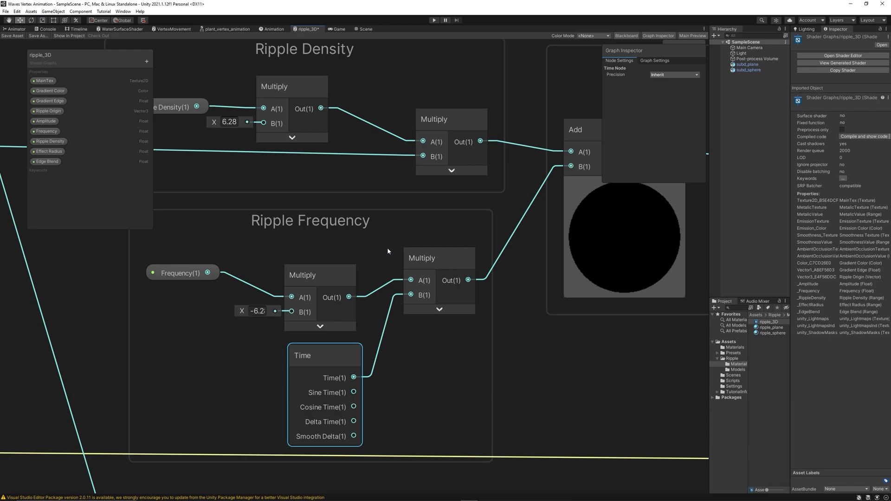
# Align the Sine node with the Add node in the Ripple Amplitude group and display the Amplitude property's settings
pyautogui.moveTo(451, 225); pyautogui.dragTo(324, 275, button='middle')
pyautogui.moveTo(371, 250); pyautogui.dragTo(419, 234, button='middle')
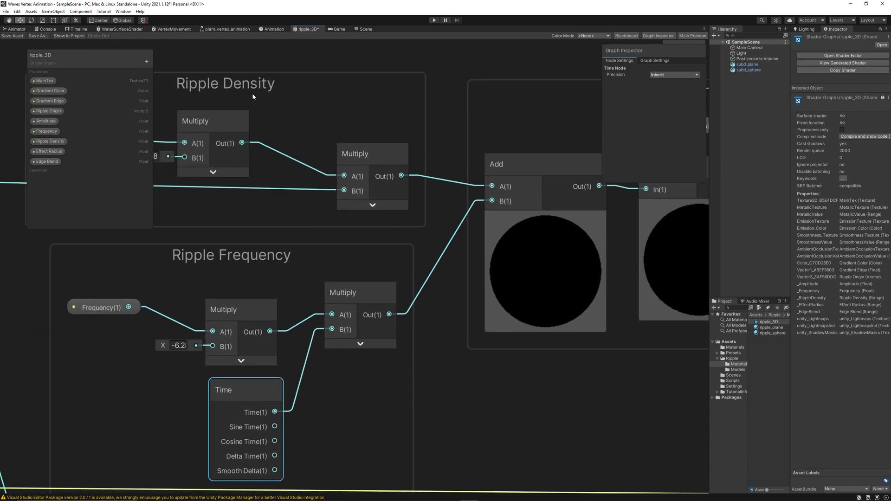
pyautogui.moveTo(389, 263); pyautogui.dragTo(232, 279, button='middle')
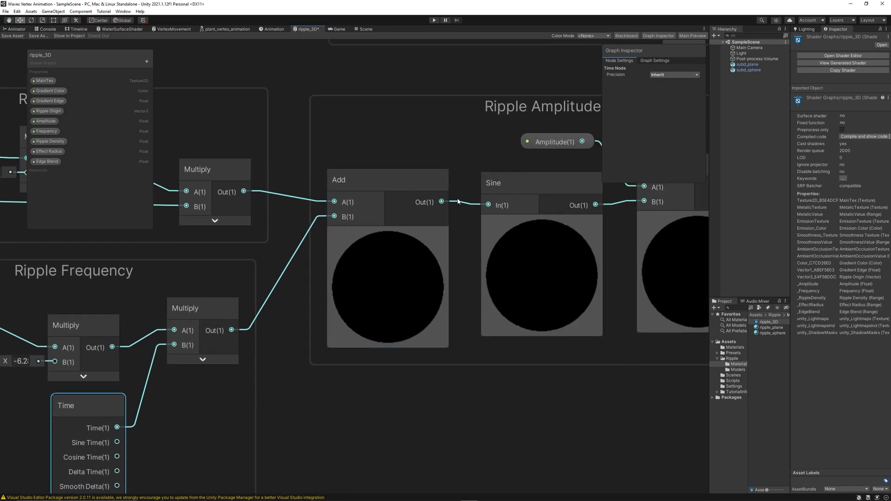
pyautogui.moveTo(487, 160); pyautogui.dragTo(333, 180, button='middle')
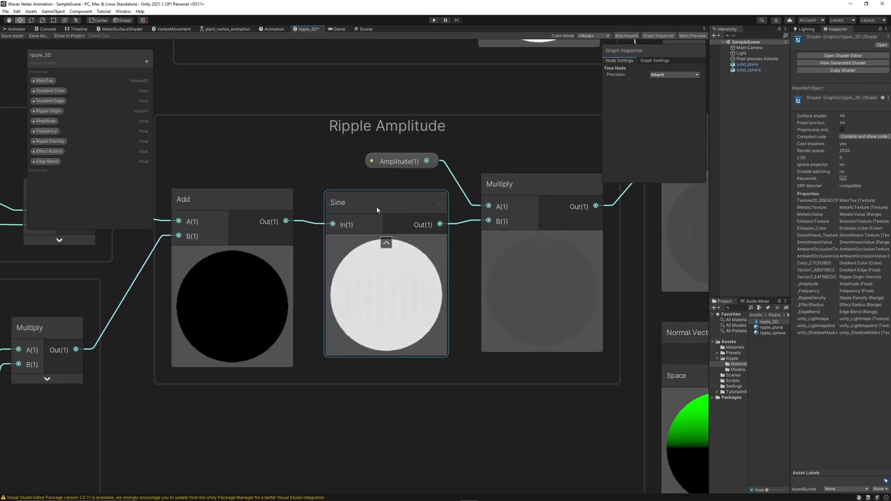
pyautogui.moveTo(377, 207); pyautogui.dragTo(383, 204)
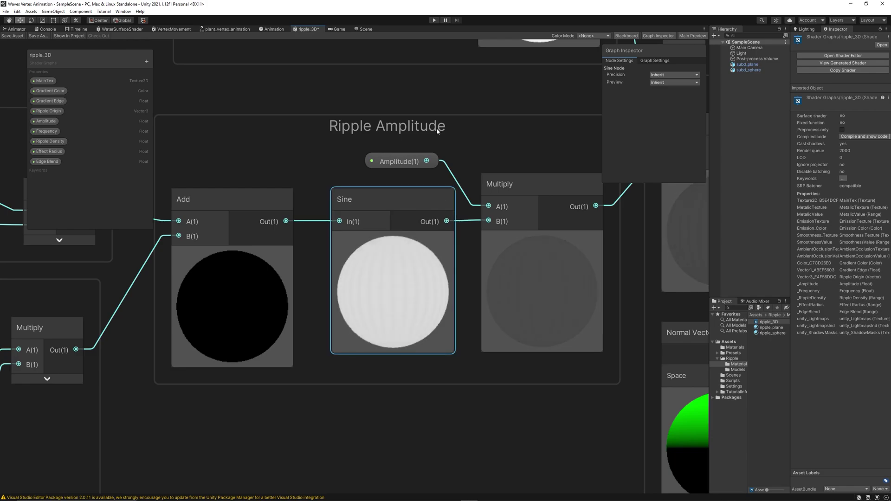
pyautogui.click(395, 165)
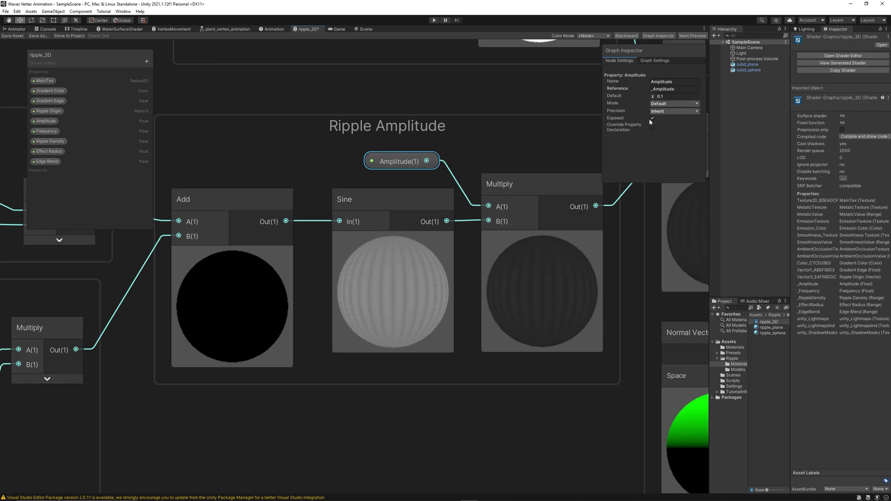
# Display the settings of the Edge Blend and Effect Radius properties used in the Fade Out Effect group
pyautogui.moveTo(510, 150); pyautogui.dragTo(400, 267, button='middle')
pyautogui.scroll(-1, 401, 266)
pyautogui.moveTo(352, 195); pyautogui.dragTo(452, 264, button='middle')
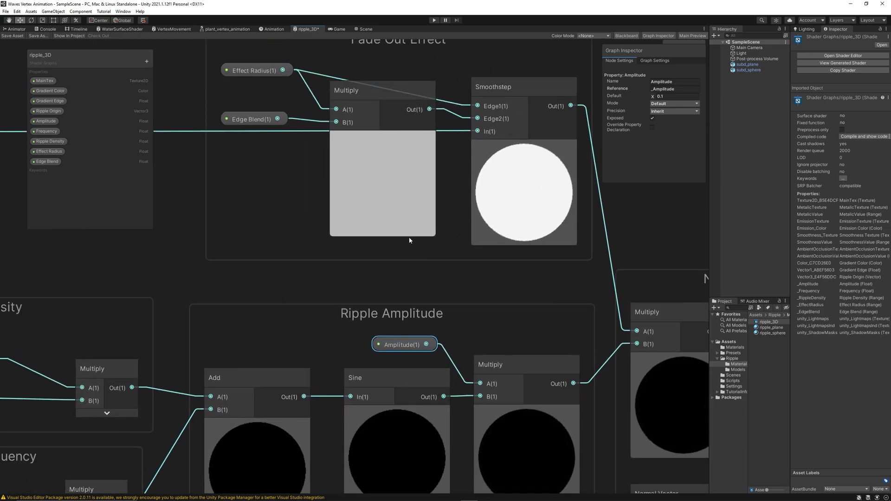
pyautogui.moveTo(246, 141); pyautogui.dragTo(387, 257, button='middle')
pyautogui.moveTo(339, 130); pyautogui.dragTo(267, 149, button='middle')
pyautogui.moveTo(455, 130); pyautogui.dragTo(428, 159, button='middle')
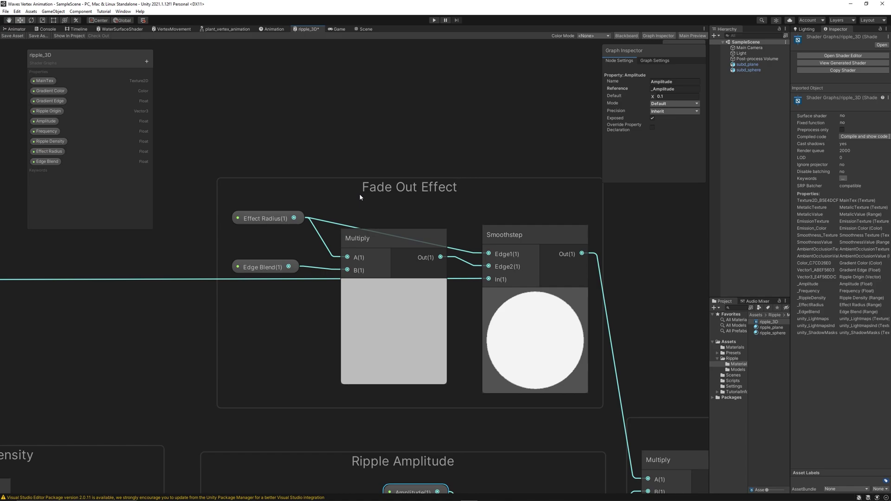
pyautogui.moveTo(360, 197); pyautogui.dragTo(366, 183, button='middle')
pyautogui.click(269, 253)
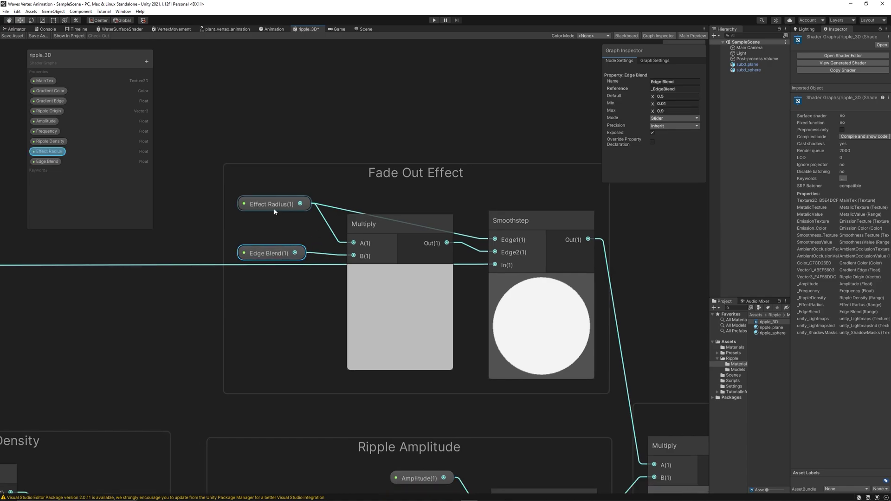
pyautogui.click(46, 162)
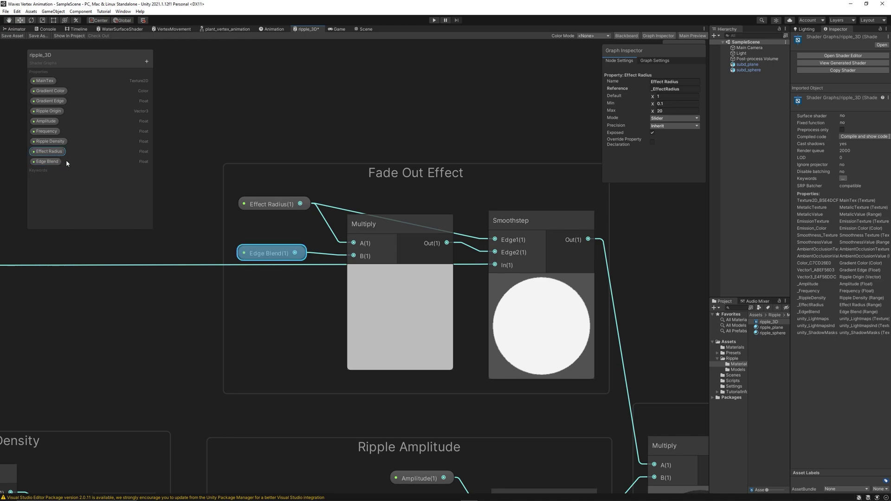
pyautogui.click(55, 153)
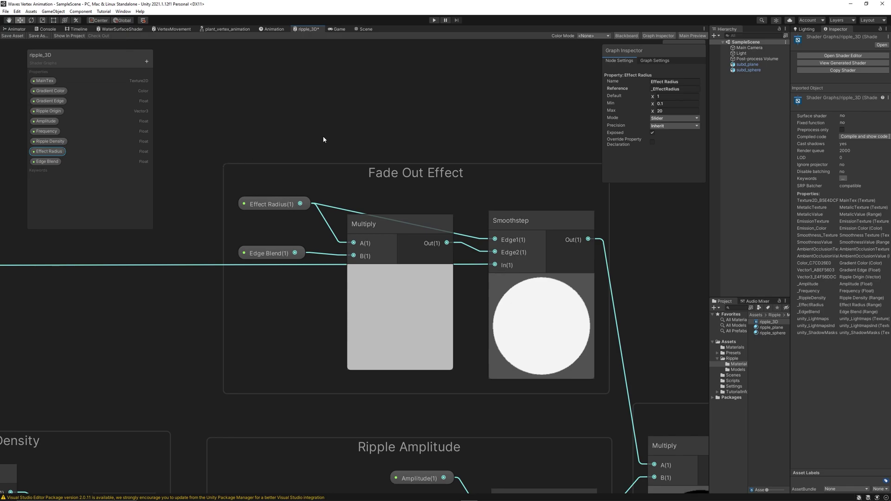
# Review the Fade Out Effect group's Multiply node and the slider limits of Effect Radius and Edge Blend
pyautogui.moveTo(368, 126); pyautogui.dragTo(335, 129, button='middle')
pyautogui.moveTo(342, 233); pyautogui.dragTo(346, 233)
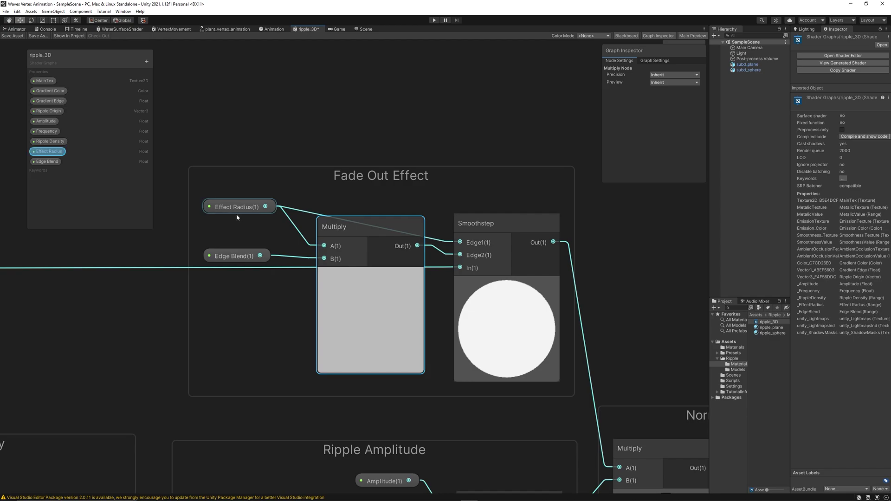
pyautogui.click(55, 155)
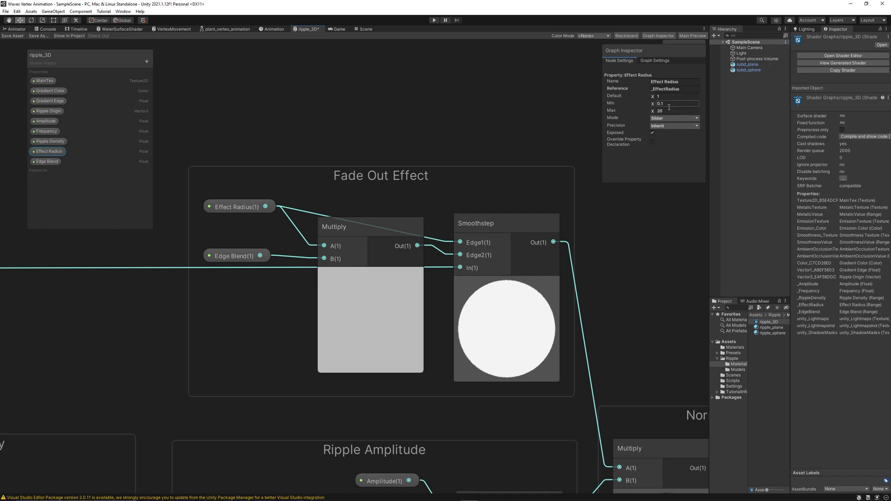
pyautogui.click(48, 161)
pyautogui.click(664, 113)
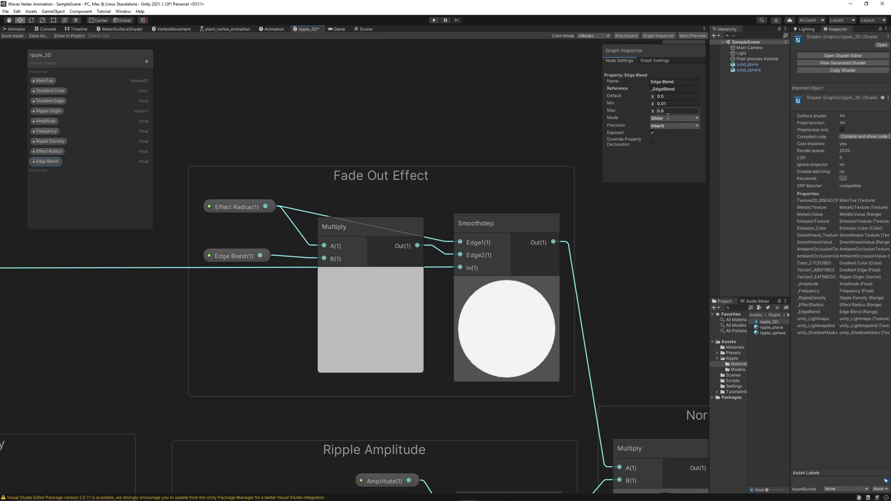
# Move the Effect Radius and Smoothstep nodes slightly higher in the Fade Out Effect group
pyautogui.click(454, 225)
pyautogui.moveTo(454, 224); pyautogui.dragTo(425, 206, button='middle')
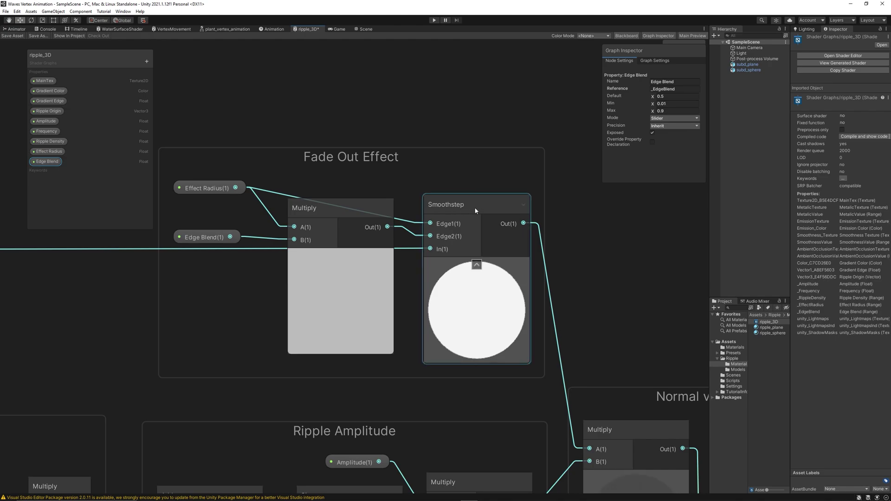
pyautogui.moveTo(222, 190); pyautogui.dragTo(227, 168)
pyautogui.moveTo(457, 204); pyautogui.dragTo(460, 189)
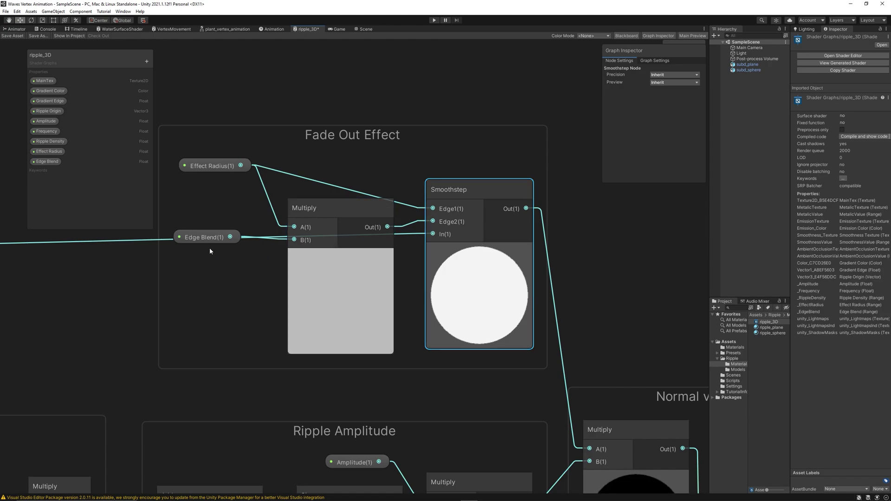
# Undo the last adjustments and place the Multiply and Edge Blend nodes lower, beneath the connection into Smoothstep's In input
pyautogui.hotkey('ctrl', 'z')
pyautogui.hotkey('ctrl', 'z')
pyautogui.hotkey('ctrl', 'z')
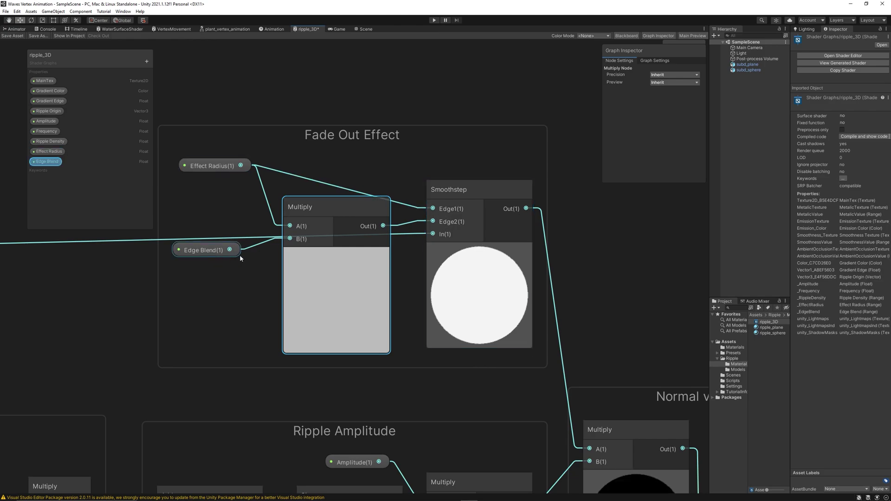
pyautogui.moveTo(328, 203); pyautogui.dragTo(324, 246)
pyautogui.moveTo(202, 250); pyautogui.dragTo(206, 269)
# Trace Smoothstep's In connection back through the Preview node to the Length node in the Ripple Origin group
pyautogui.scroll(-4, 259, 260)
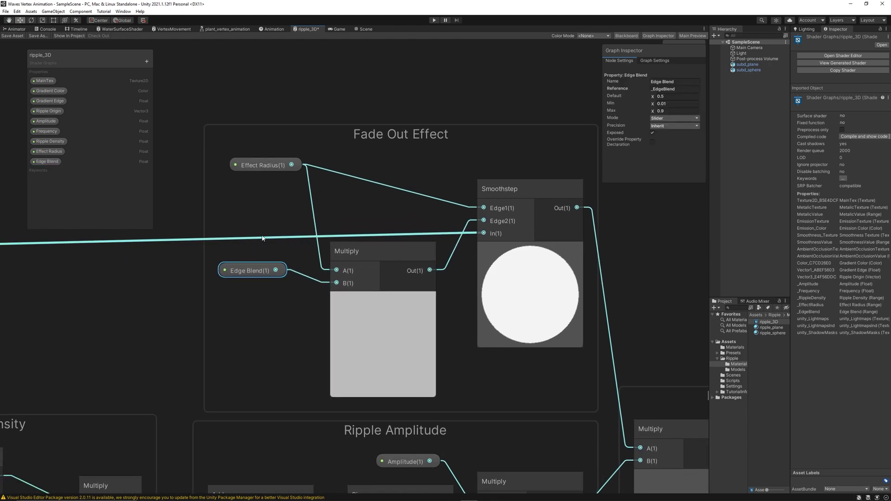
pyautogui.moveTo(195, 270); pyautogui.dragTo(335, 283, button='middle')
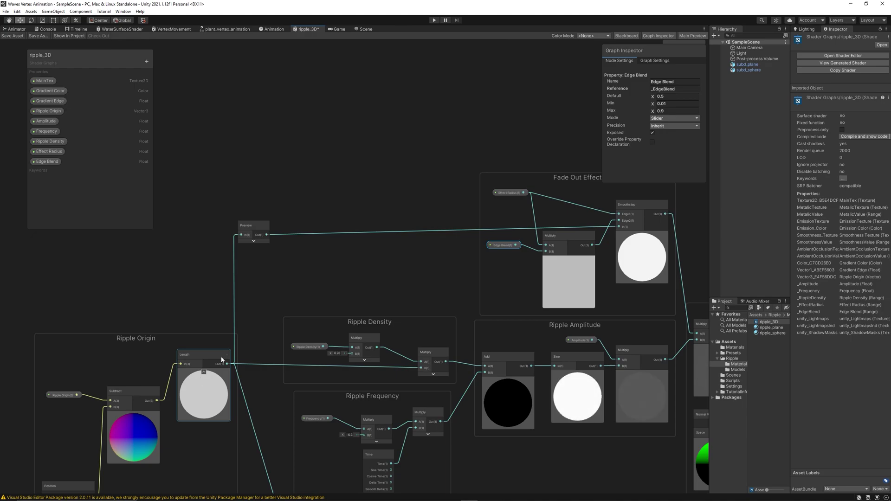
pyautogui.scroll(6, 407, 263)
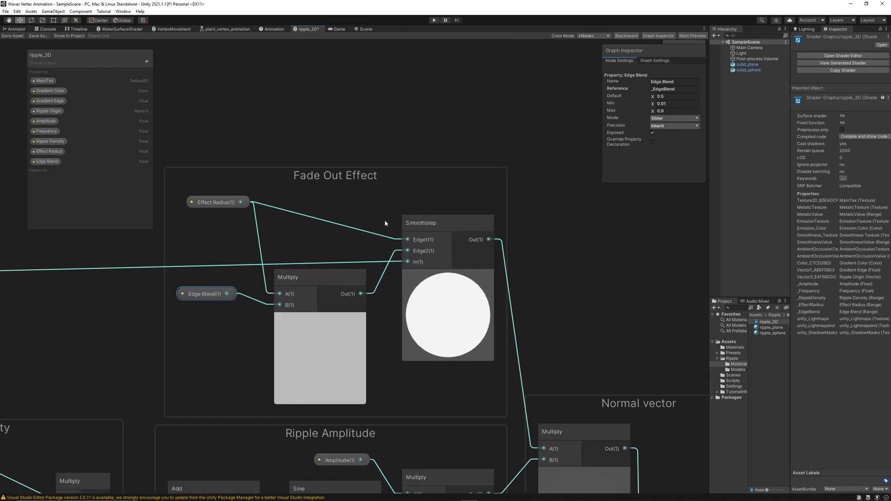
pyautogui.scroll(1, 444, 228)
pyautogui.moveTo(483, 247); pyautogui.dragTo(432, 206, button='middle')
pyautogui.moveTo(469, 244); pyautogui.dragTo(424, 196, button='middle')
pyautogui.moveTo(407, 250); pyautogui.dragTo(456, 308, button='middle')
pyautogui.scroll(-3, 442, 196)
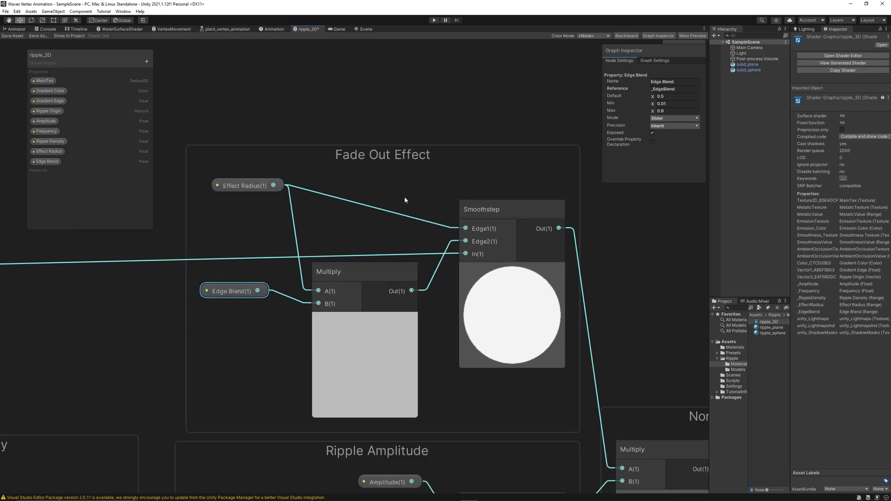
# Follow the Smoothstep and Ripple Amplitude outputs into the first Multiply node of the Normal vector group
pyautogui.moveTo(467, 207); pyautogui.dragTo(344, 93, button='middle')
pyautogui.moveTo(541, 287); pyautogui.dragTo(429, 189, button='middle')
pyautogui.moveTo(392, 132); pyautogui.dragTo(432, 277, button='middle')
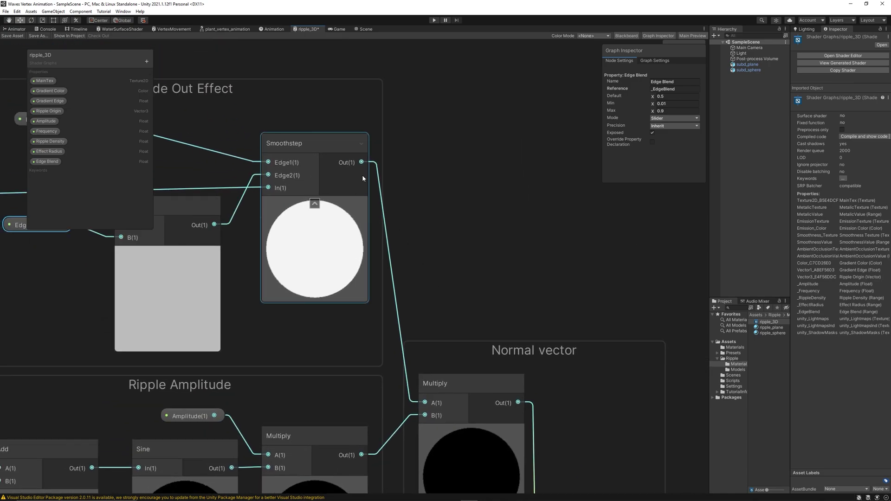
pyautogui.moveTo(348, 170); pyautogui.dragTo(459, 177, button='middle')
pyautogui.moveTo(523, 216); pyautogui.dragTo(362, 74, button='middle')
pyautogui.moveTo(154, 262); pyautogui.dragTo(256, 233, button='middle')
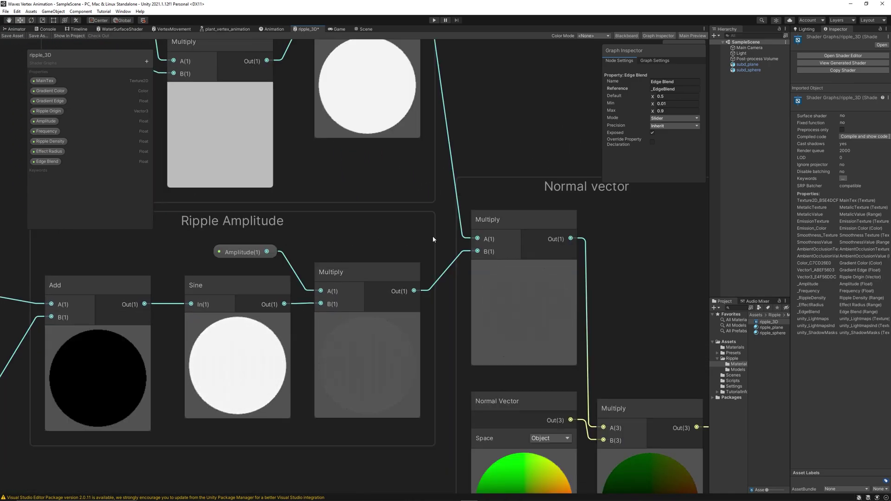
# Inspect the second Multiply node and the Normal Vector node in the Normal vector group
pyautogui.moveTo(506, 231); pyautogui.dragTo(382, 219, button='middle')
pyautogui.click(511, 396)
pyautogui.moveTo(523, 330); pyautogui.dragTo(472, 251, button='middle')
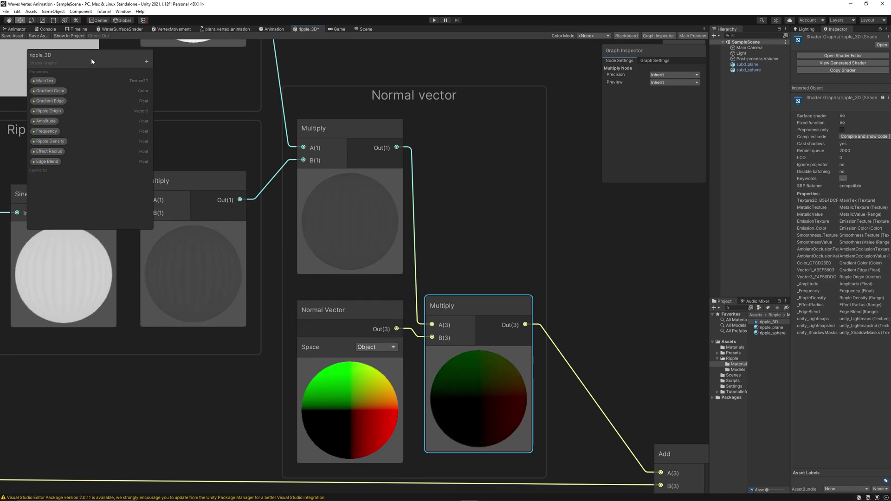
pyautogui.click(347, 318)
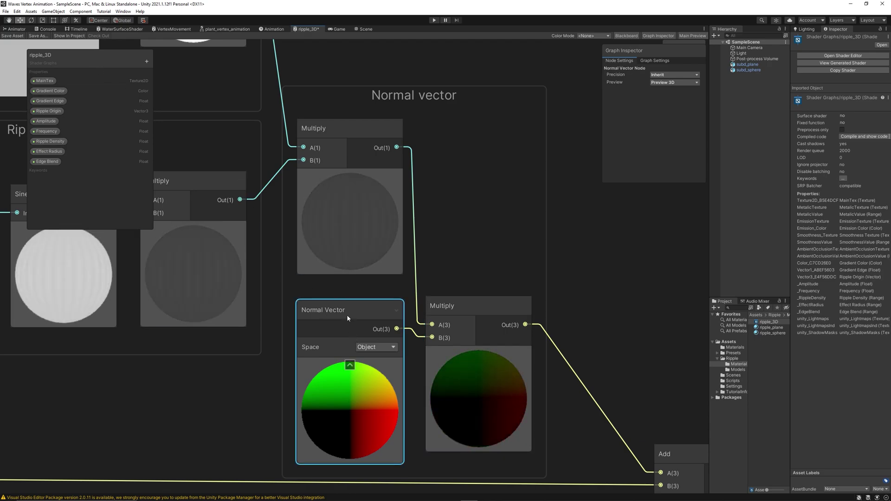
# Try connecting the first Normal vector Multiply node's output directly to the Add node's A input, and save the graph
pyautogui.moveTo(519, 243); pyautogui.dragTo(394, 151, button='middle')
pyautogui.scroll(-2, 395, 151)
pyautogui.scroll(1, 366, 141)
pyautogui.scroll(-2, 364, 140)
pyautogui.moveTo(316, 93); pyautogui.dragTo(489, 308)
pyautogui.moveTo(307, 109); pyautogui.dragTo(337, 153, button='middle')
pyautogui.hotkey('ctrl', 's')
# Check in the Scene view how the ripples deform the plane and sphere without the normal vector
pyautogui.click(338, 29)
pyautogui.click(364, 29)
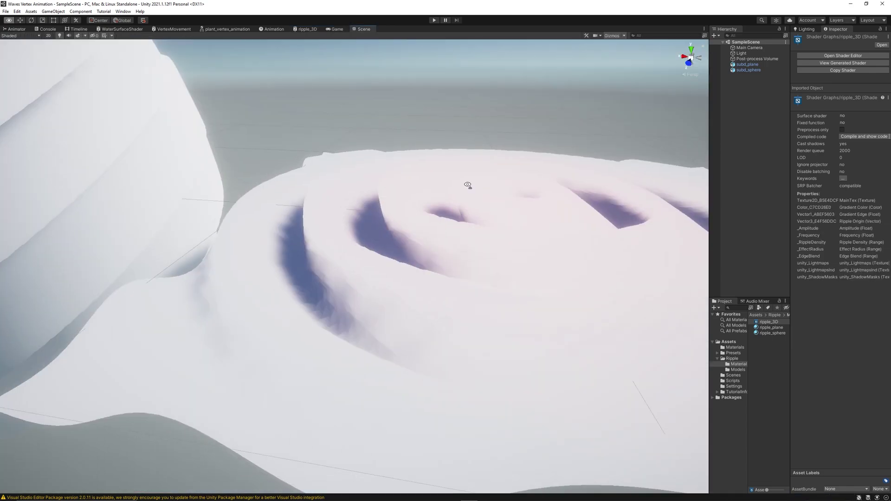
pyautogui.moveTo(467, 185); pyautogui.dragTo(408, 195, button='right')
# Back in the ripple_3D graph, reconnect the second Normal vector Multiply node's output to the Add node's A input
pyautogui.click(307, 29)
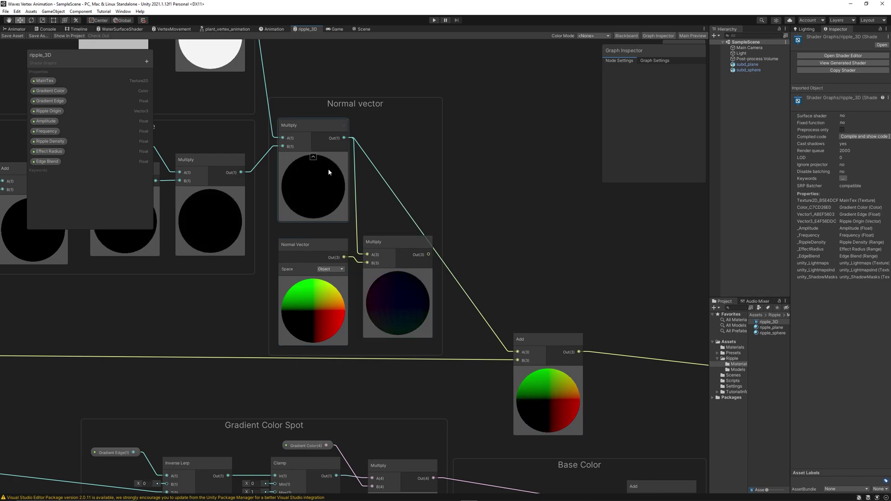
pyautogui.moveTo(428, 255); pyautogui.dragTo(518, 352)
pyautogui.moveTo(514, 285); pyautogui.dragTo(519, 233, button='middle')
# Trace the Position node's connection from the Ripple Origin group into the Add node that feeds the vertex output
pyautogui.scroll(-3, 448, 258)
pyautogui.moveTo(216, 267); pyautogui.dragTo(473, 263, button='middle')
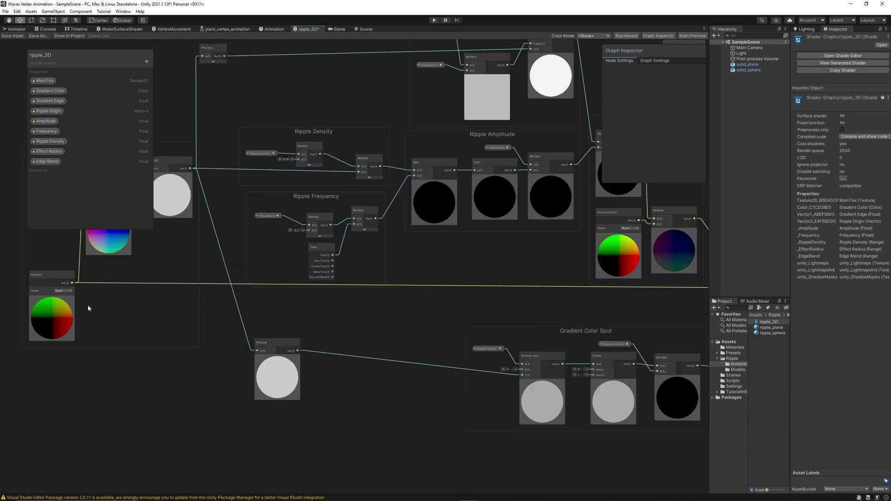
pyautogui.moveTo(394, 308); pyautogui.dragTo(181, 314, button='middle')
pyautogui.scroll(3, 541, 312)
pyautogui.scroll(1, 542, 313)
pyautogui.moveTo(556, 306); pyautogui.dragTo(306, 255, button='middle')
pyautogui.scroll(-2, 306, 254)
pyautogui.moveTo(536, 256); pyautogui.dragTo(477, 259, button='middle')
pyautogui.moveTo(430, 241); pyautogui.dragTo(356, 271, button='middle')
# Move the Vertex block up, closer to the level of the Add node's output
pyautogui.scroll(3, 383, 271)
pyautogui.moveTo(489, 256); pyautogui.dragTo(373, 268, button='middle')
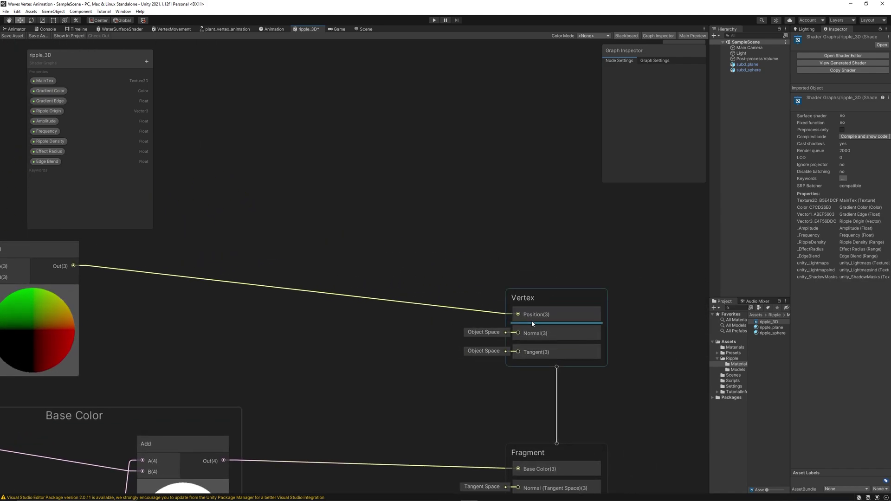
pyautogui.moveTo(536, 291); pyautogui.dragTo(536, 269)
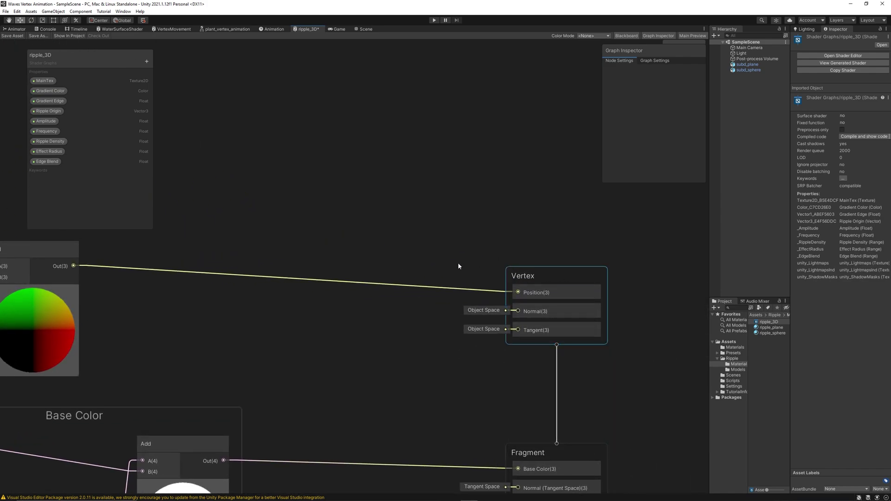
# Examine the Gradient Color Spot and Base Color groups and their connection to the Fragment block's Base Color
pyautogui.moveTo(373, 302); pyautogui.dragTo(362, 300, button='middle')
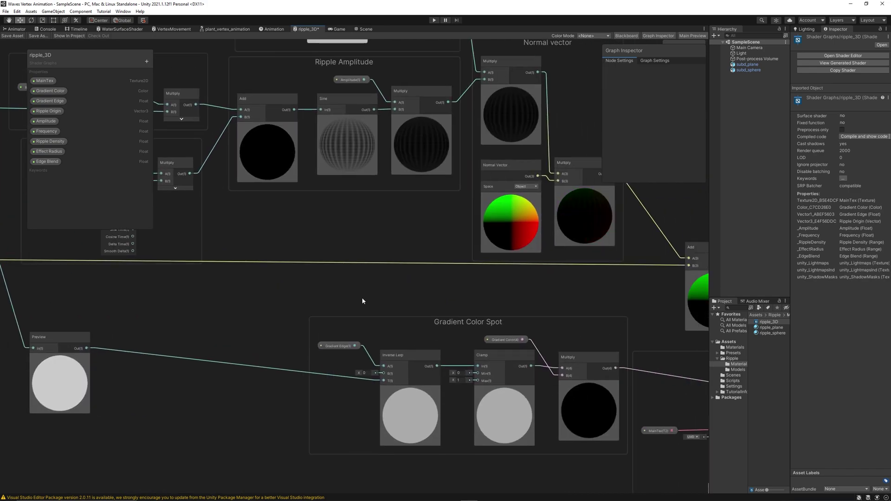
pyautogui.moveTo(446, 292); pyautogui.dragTo(346, 288, button='middle')
pyautogui.moveTo(498, 298); pyautogui.dragTo(287, 288, button='middle')
pyautogui.moveTo(552, 285); pyautogui.dragTo(429, 295, button='middle')
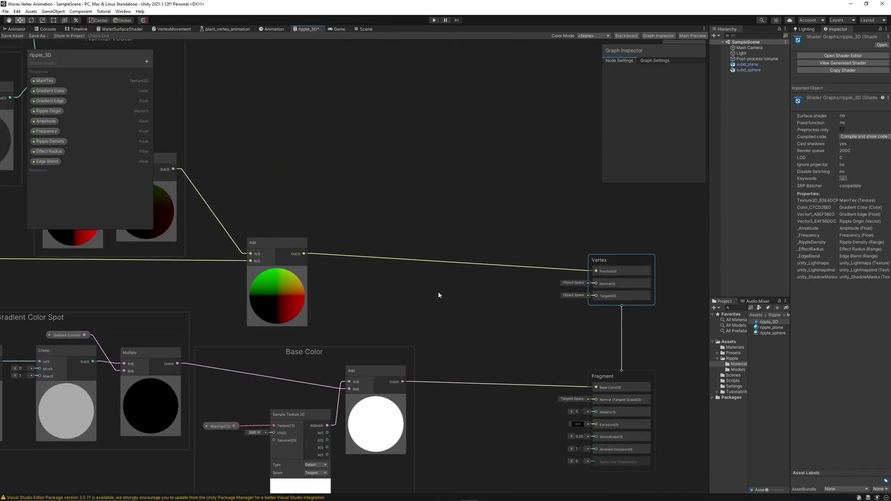
pyautogui.hscroll(-5, 434, 291)
pyautogui.hscroll(-2, 363, 278)
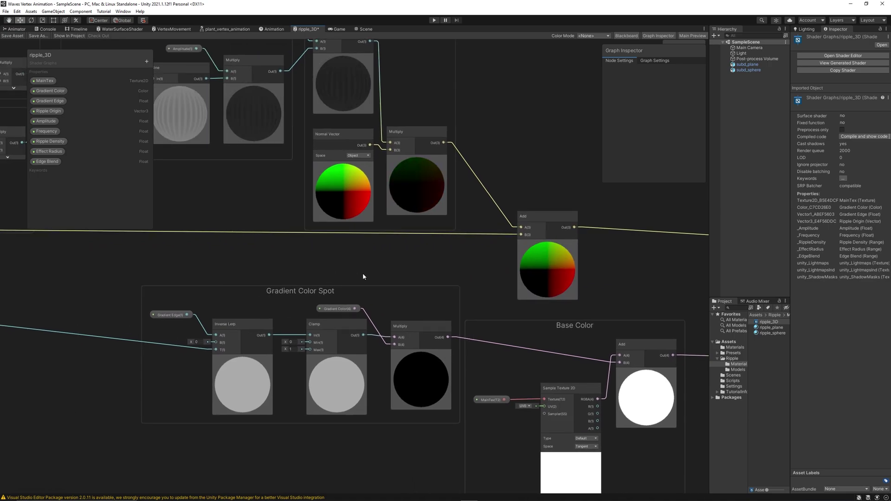
# Trace the Length node's output from the Ripple Origin group through the Preview node into the Inverse Lerp of the Gradient Color Spot group
pyautogui.hscroll(5, 441, 278)
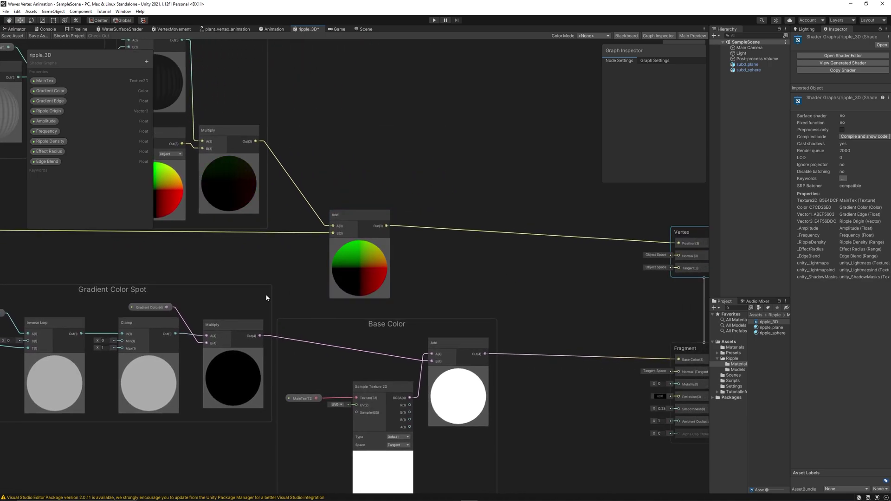
pyautogui.hscroll(-2, 338, 272)
pyautogui.moveTo(330, 273); pyautogui.dragTo(392, 266, button='middle')
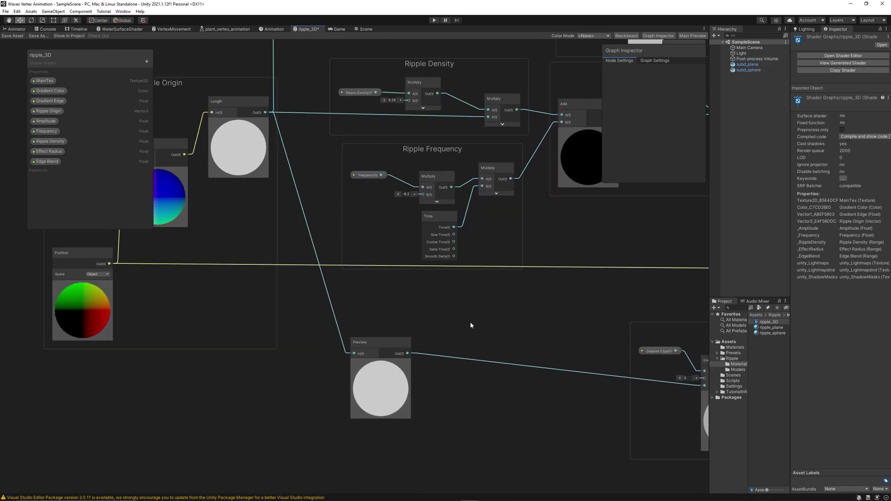
pyautogui.moveTo(471, 323); pyautogui.dragTo(453, 321, button='middle')
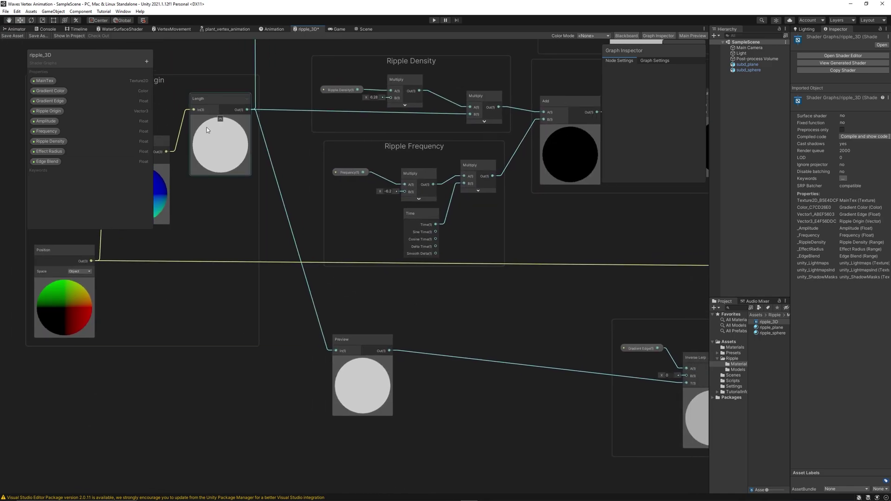
pyautogui.moveTo(274, 154); pyautogui.dragTo(357, 242, button='middle')
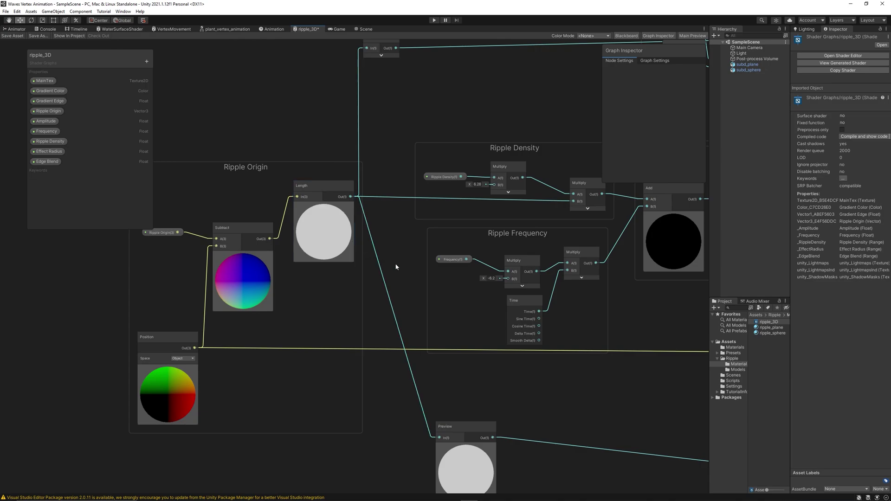
pyautogui.moveTo(561, 306); pyautogui.dragTo(363, 196, button='middle')
pyautogui.moveTo(513, 259); pyautogui.dragTo(321, 243, button='middle')
pyautogui.scroll(2, 412, 272)
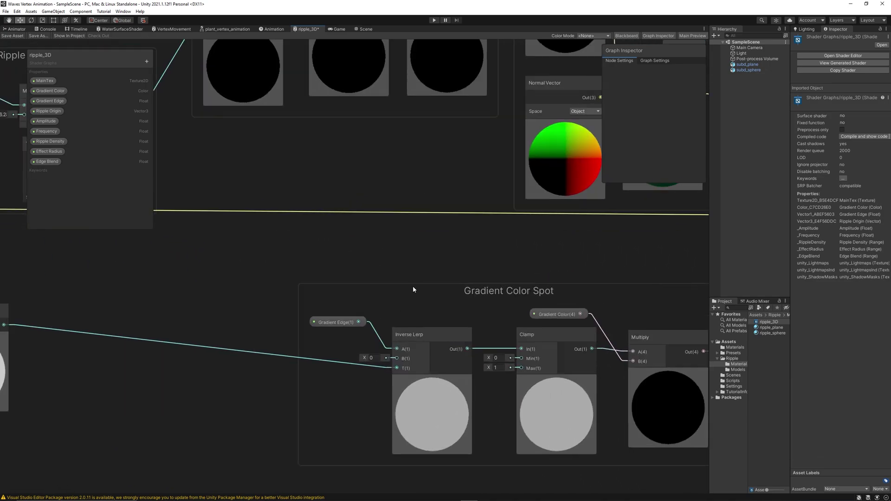
pyautogui.moveTo(414, 287); pyautogui.dragTo(378, 251, button='middle')
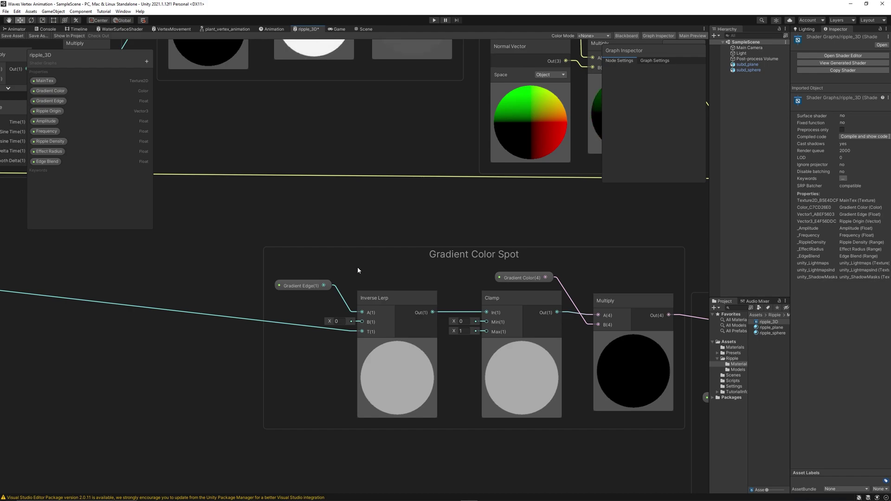
pyautogui.scroll(1, 357, 270)
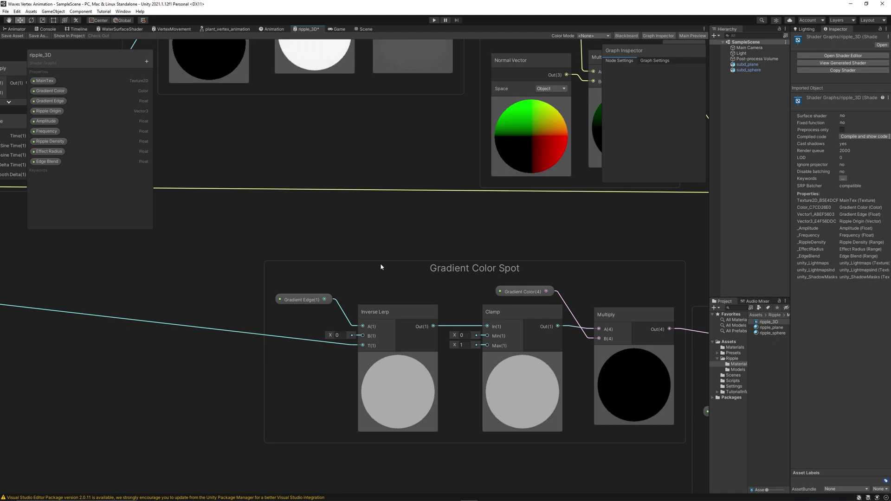
# Inspect the settings of the Gradient Edge property that feeds the Inverse Lerp node
pyautogui.click(314, 300)
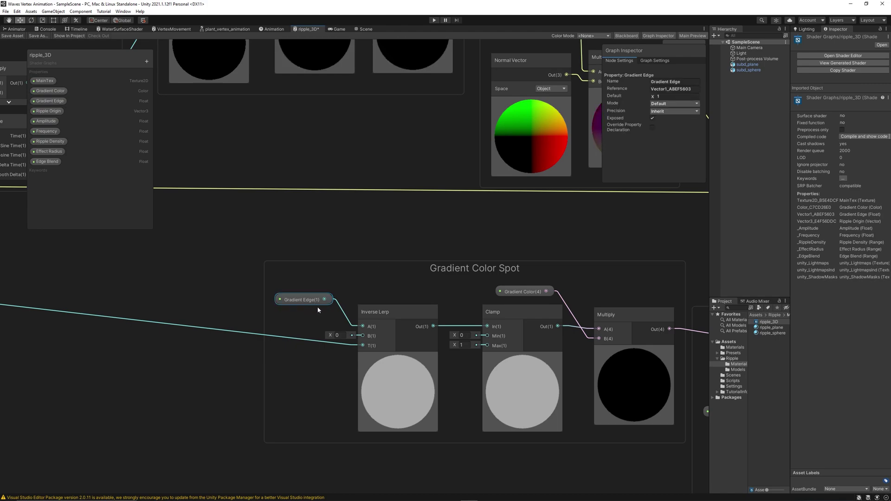
pyautogui.click(59, 103)
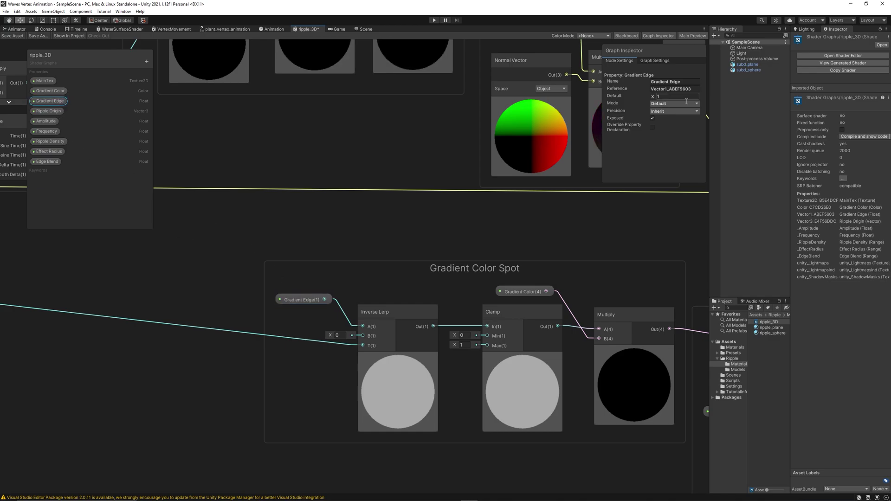
# Delete the Clamp node from the Gradient Color Spot group and add a Saturate node in its place
pyautogui.moveTo(494, 285); pyautogui.dragTo(433, 283, button='middle')
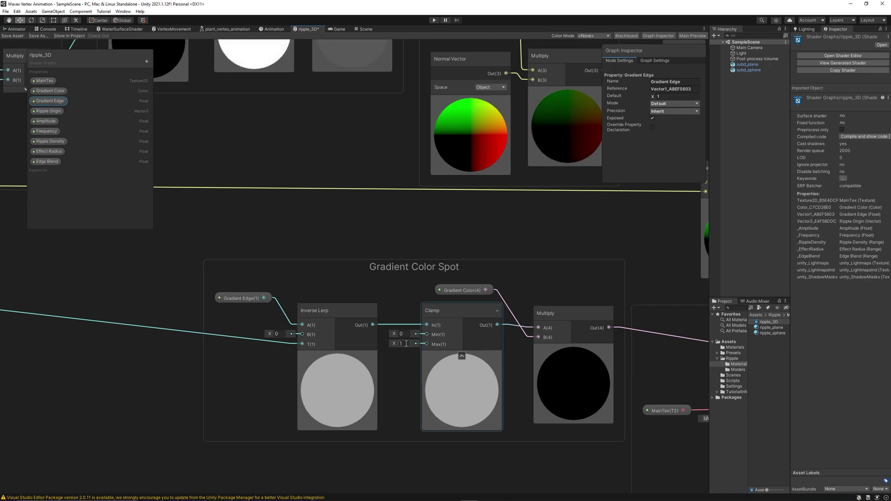
pyautogui.click(445, 311)
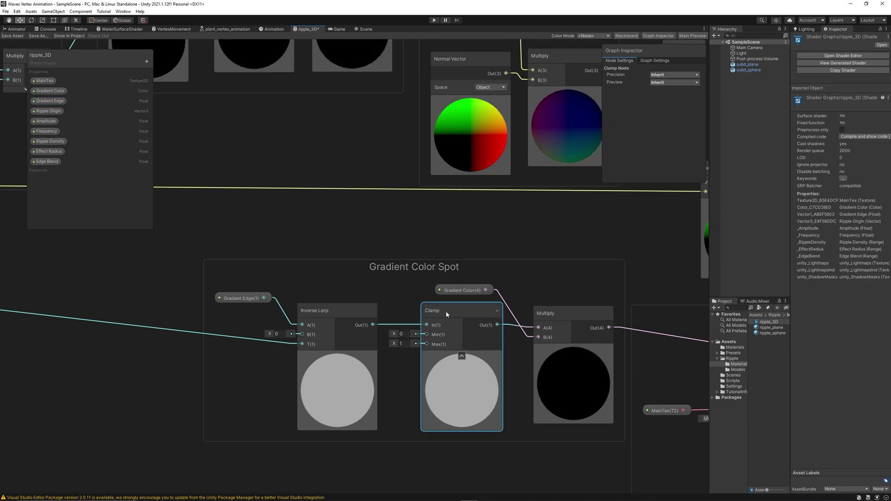
pyautogui.press('Delete')
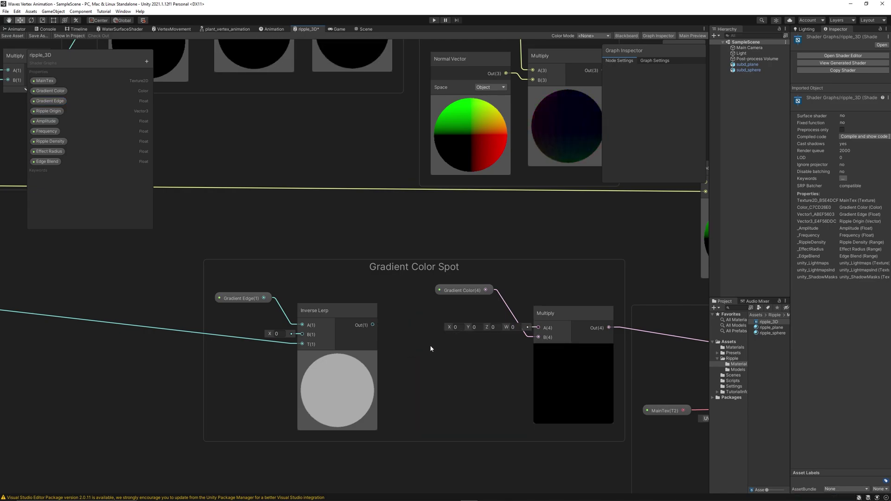
pyautogui.rightClick(428, 358)
pyautogui.click(410, 366)
pyautogui.press('space')
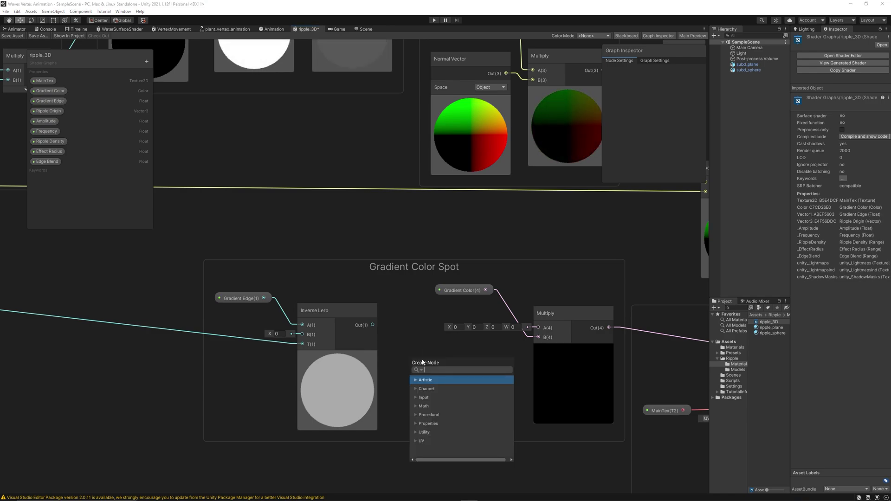
pyautogui.write('sat')
pyautogui.press('Return')
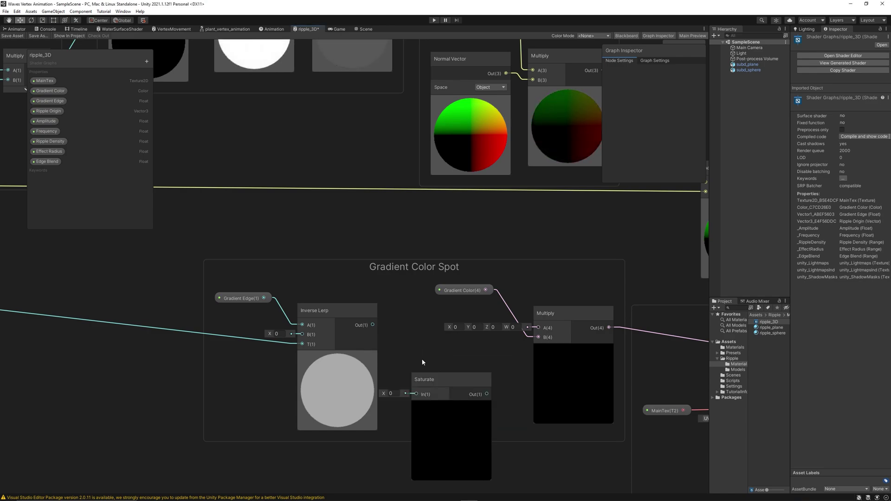
# Position the Saturate node between Inverse Lerp and Multiply, wiring Inverse Lerp's output into it and its output to Multiply's A input
pyautogui.moveTo(440, 376); pyautogui.dragTo(439, 319)
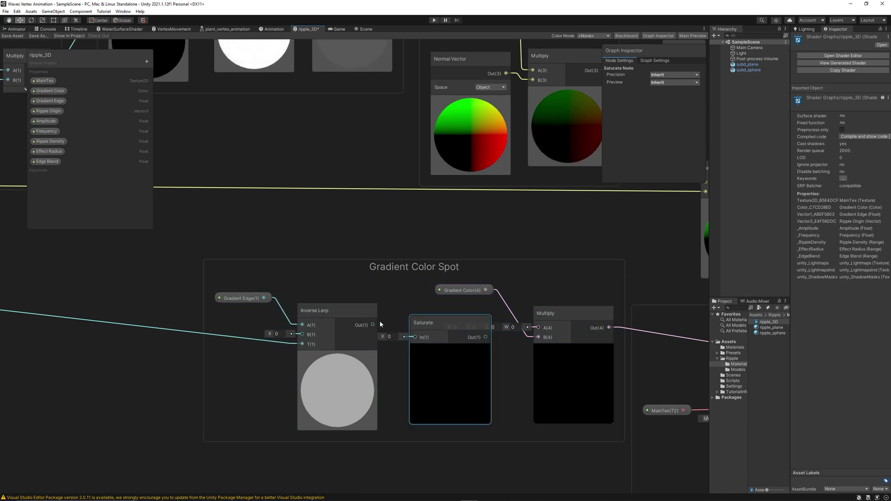
pyautogui.moveTo(373, 324); pyautogui.dragTo(417, 340)
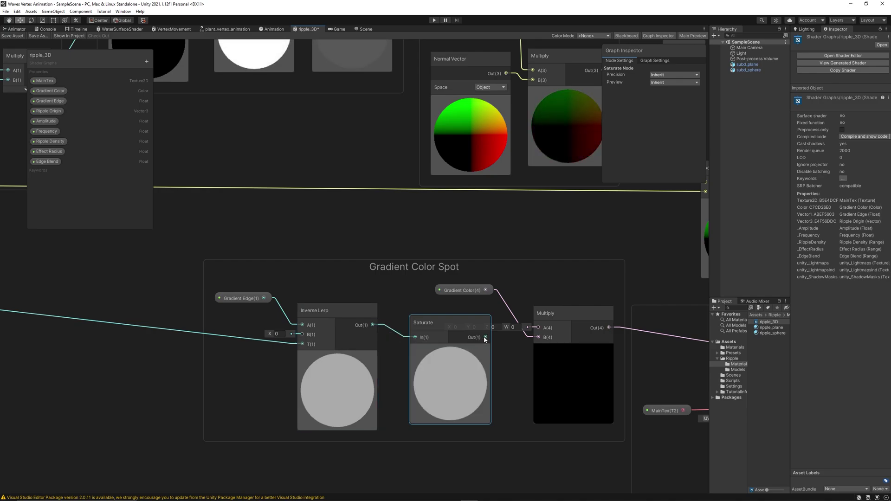
pyautogui.moveTo(537, 331); pyautogui.dragTo(538, 328)
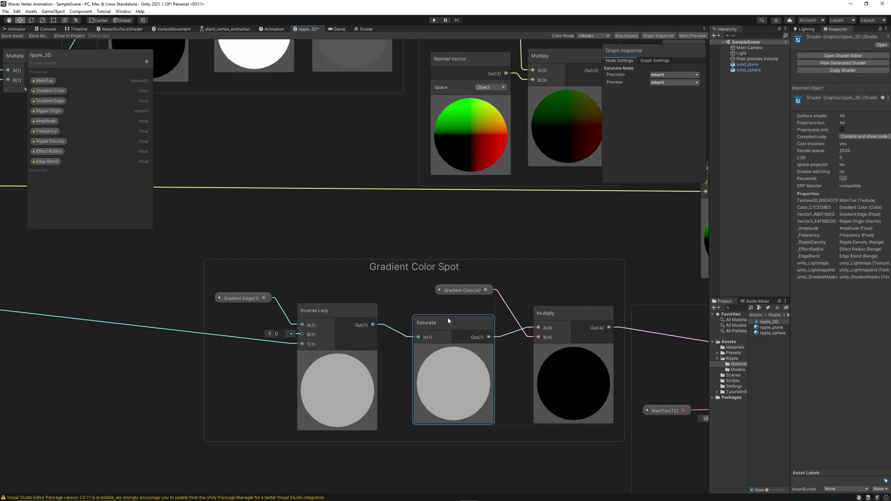
pyautogui.moveTo(446, 317); pyautogui.dragTo(450, 312)
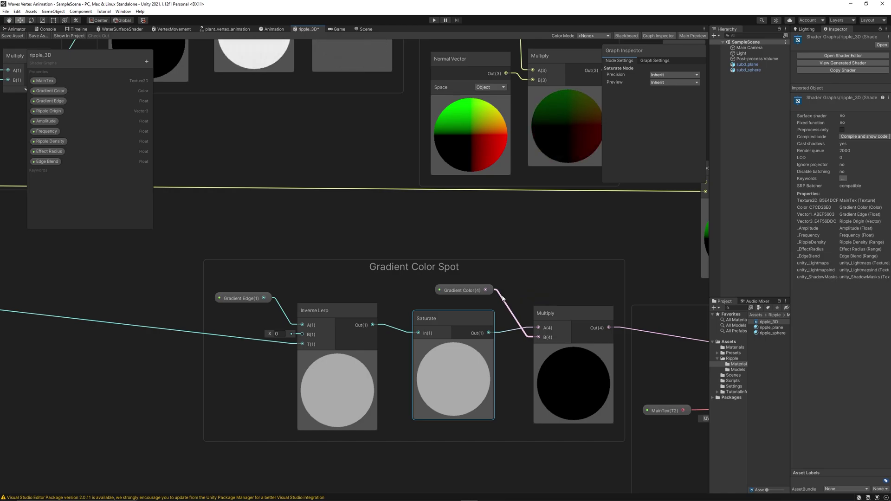
# Inspect the Gradient Color property's settings and follow the Multiply output into the Base Color group
pyautogui.click(460, 292)
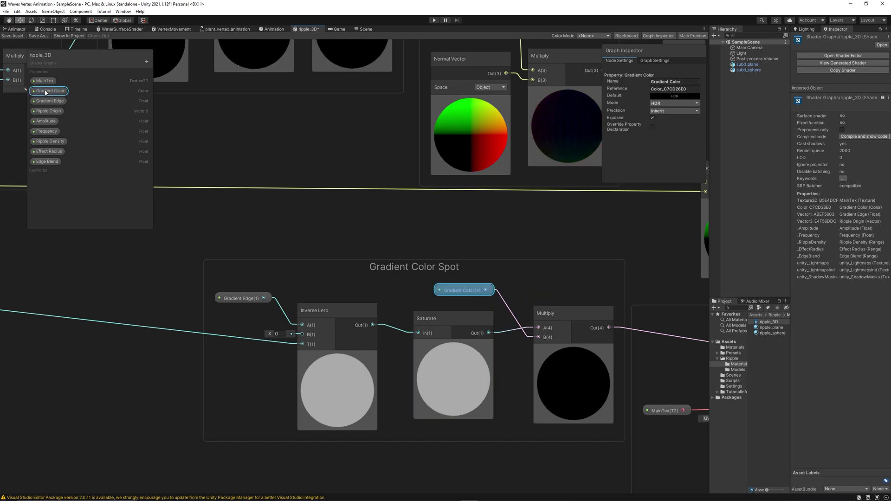
pyautogui.moveTo(554, 288); pyautogui.dragTo(430, 257, button='middle')
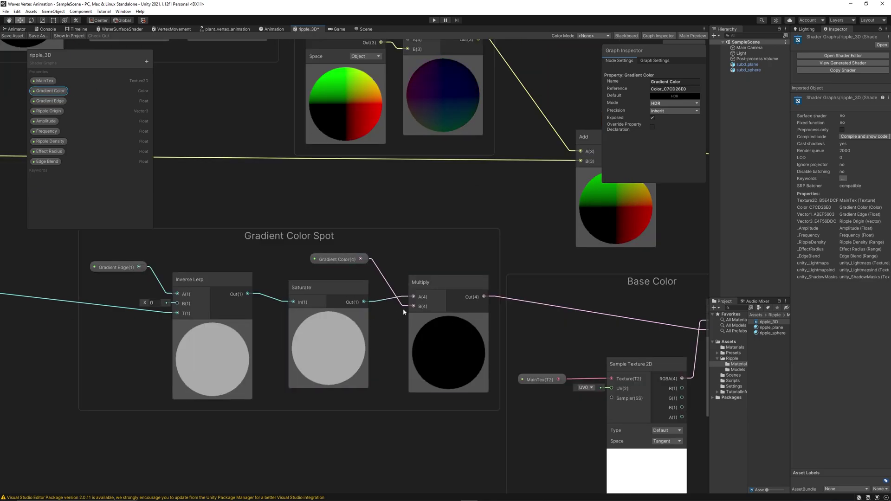
pyautogui.moveTo(514, 251); pyautogui.dragTo(232, 175, button='middle')
pyautogui.moveTo(366, 268); pyautogui.dragTo(332, 273, button='middle')
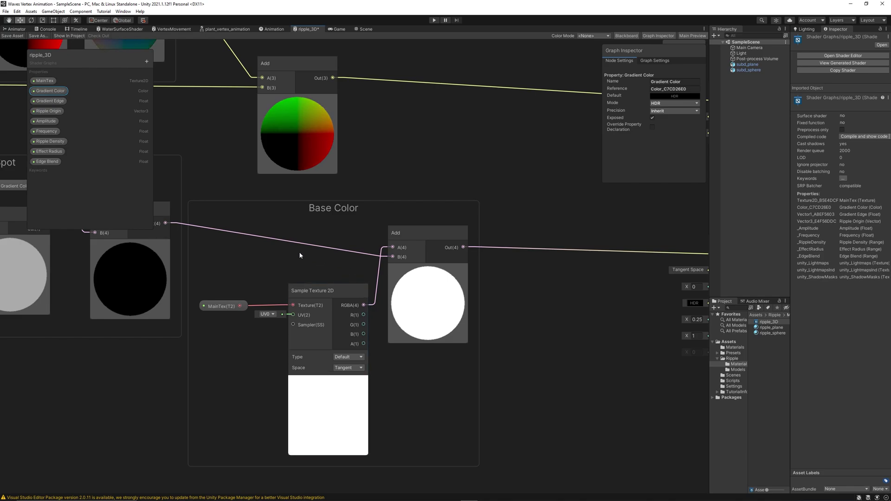
# Move the MainTex property node slightly closer to Sample Texture 2D and review its settings
pyautogui.moveTo(221, 306); pyautogui.dragTo(227, 304)
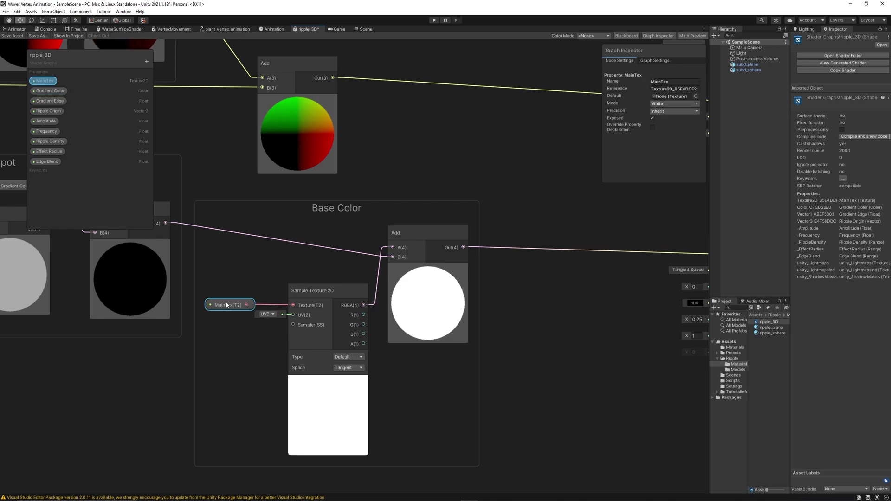
pyautogui.click(146, 61)
pyautogui.click(346, 207)
pyautogui.moveTo(508, 182); pyautogui.dragTo(440, 191, button='middle')
pyautogui.moveTo(323, 266); pyautogui.dragTo(397, 273, button='middle')
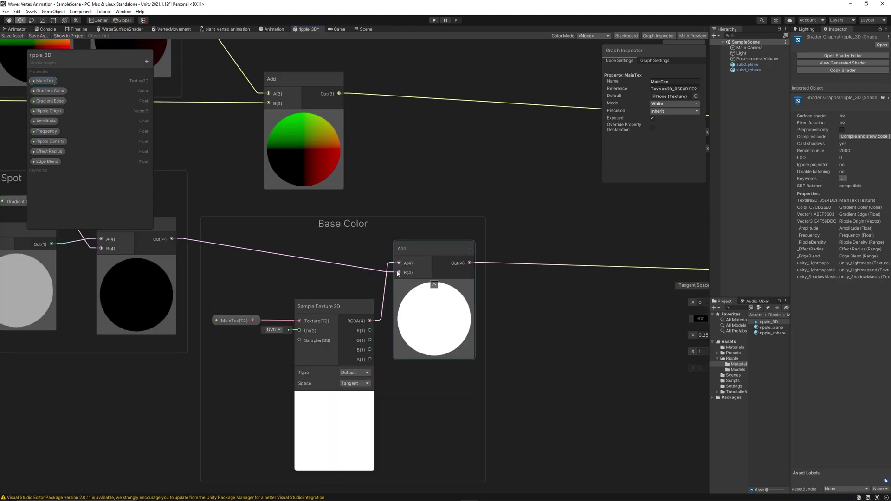
# Trace the color path from the Gradient Color Spot Multiply through the Base Color Add node to the Fragment block's Base Color
pyautogui.moveTo(191, 224); pyautogui.dragTo(427, 265, button='middle')
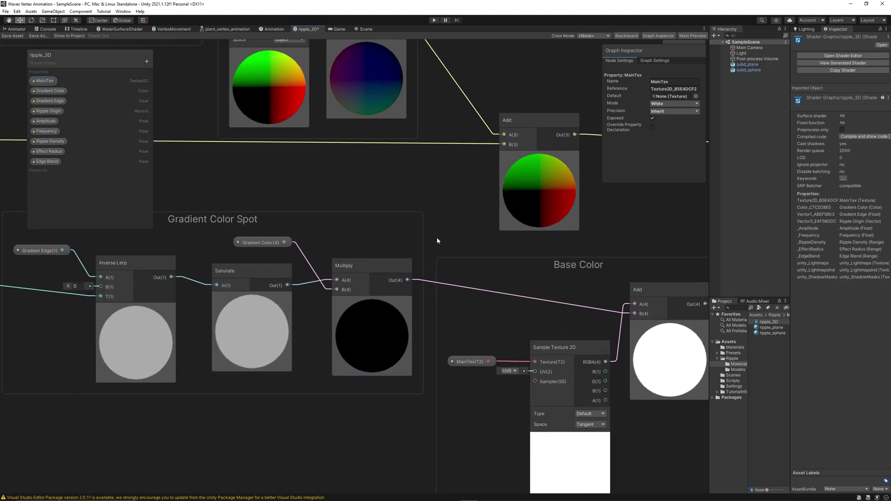
pyautogui.moveTo(581, 320); pyautogui.dragTo(333, 311, button='middle')
pyautogui.scroll(1, 403, 337)
pyautogui.moveTo(604, 293); pyautogui.dragTo(390, 296, button='middle')
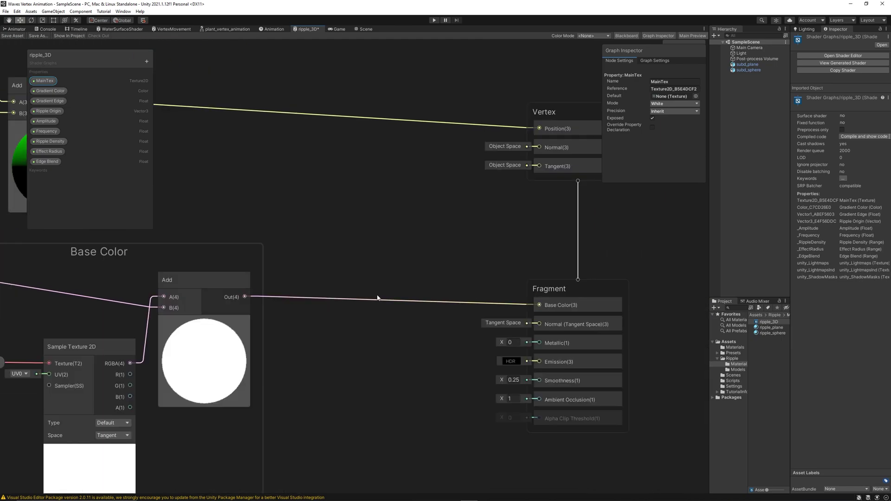
pyautogui.moveTo(544, 263); pyautogui.dragTo(447, 268, button='middle')
# Select and frame subd_plane in the Scene view, and expand its ripple_plane material properties in a wider Inspector
pyautogui.click(332, 31)
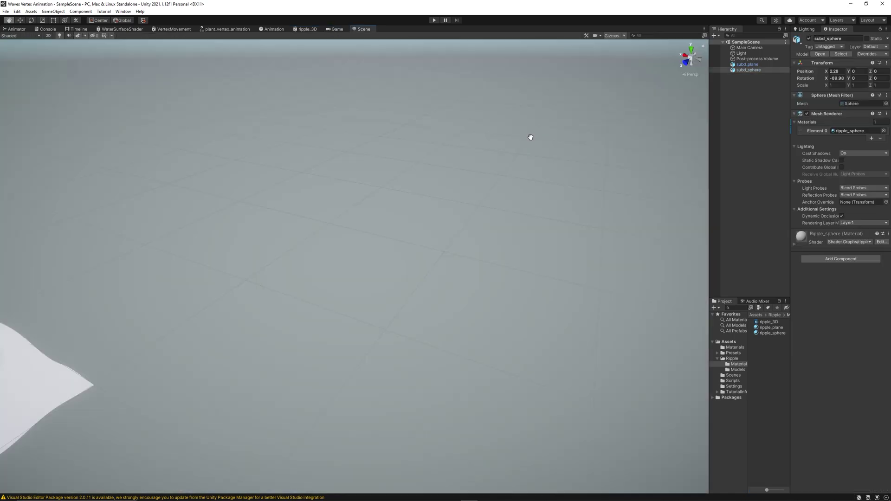
pyautogui.press('f')
pyautogui.moveTo(531, 137); pyautogui.dragTo(558, 133, button='middle')
pyautogui.scroll(-3, 437, 230)
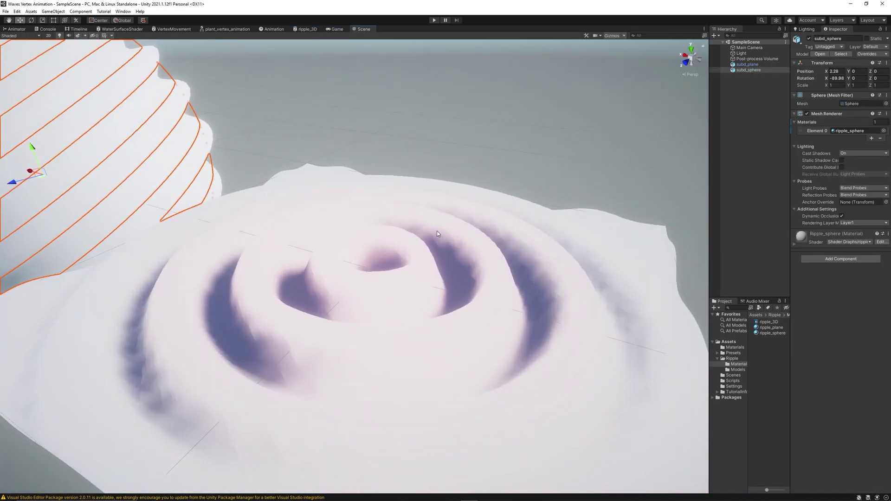
pyautogui.click(439, 225)
pyautogui.press('f')
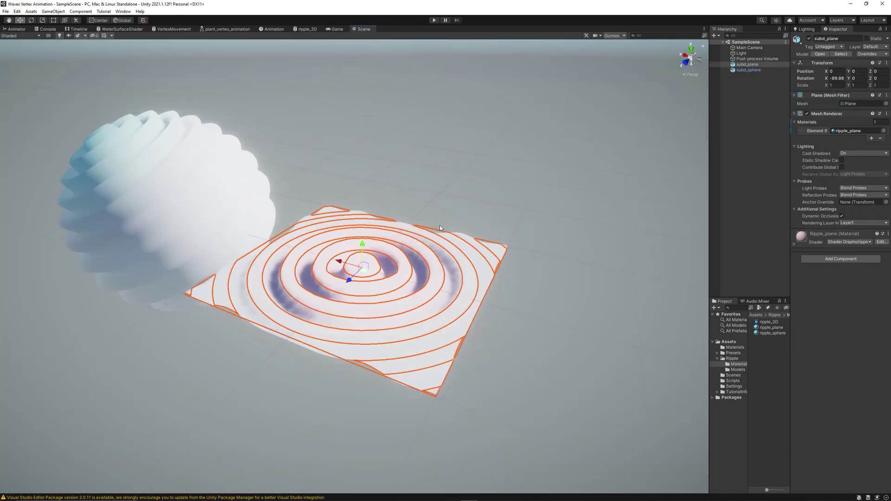
pyautogui.click(801, 234)
pyautogui.moveTo(795, 243); pyautogui.dragTo(720, 238)
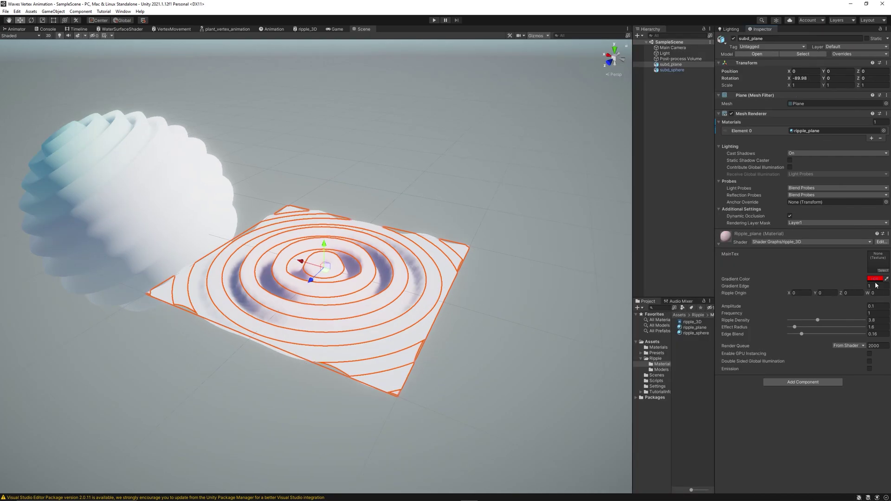
# Try the UniversalIcon texture as the ripple_plane material's MainTex
pyautogui.click(881, 270)
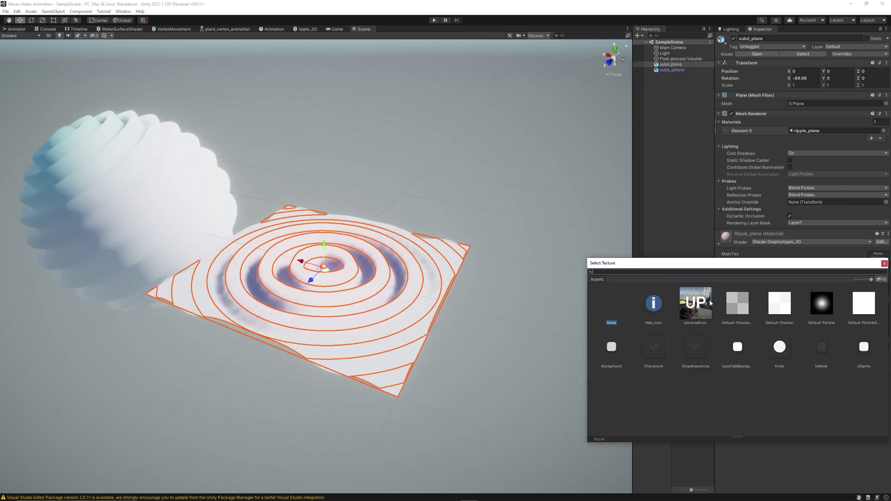
pyautogui.click(700, 300)
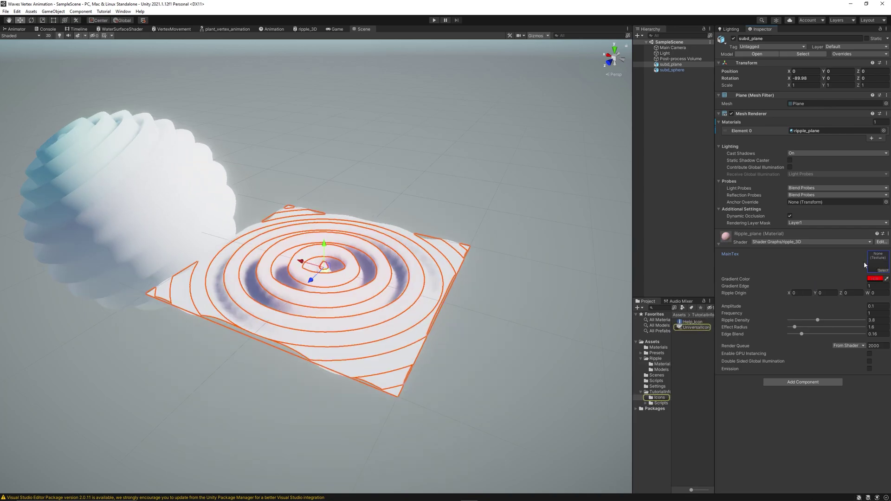
# Change the ripple_plane material's Gradient Color to a magenta pink
pyautogui.click(870, 280)
pyautogui.moveTo(857, 324); pyautogui.dragTo(879, 342)
# Shift the plane's Ripple Origin to X -0.05 and Y -0.09
pyautogui.click(795, 297)
pyautogui.write('0.37')
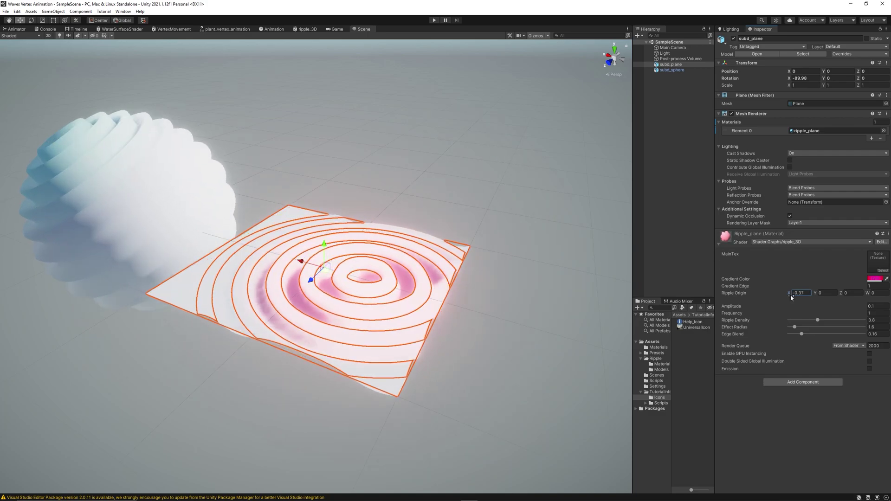
pyautogui.write('9')
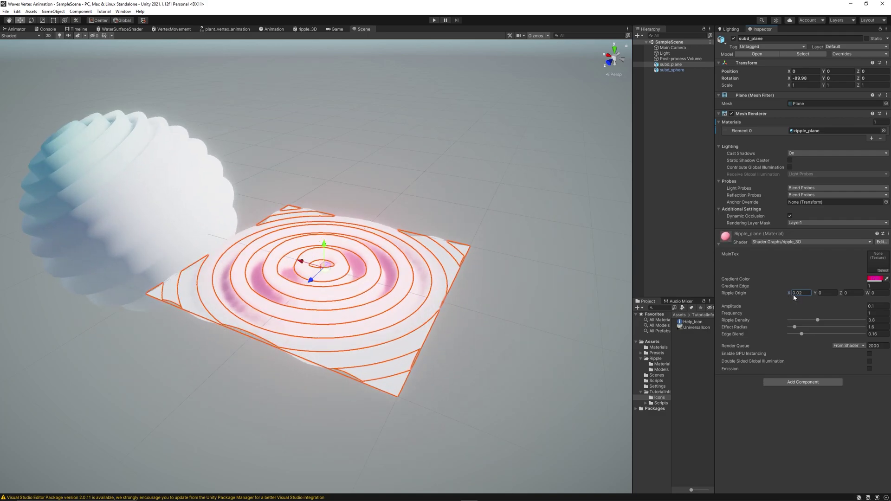
pyautogui.moveTo(794, 296); pyautogui.dragTo(793, 294)
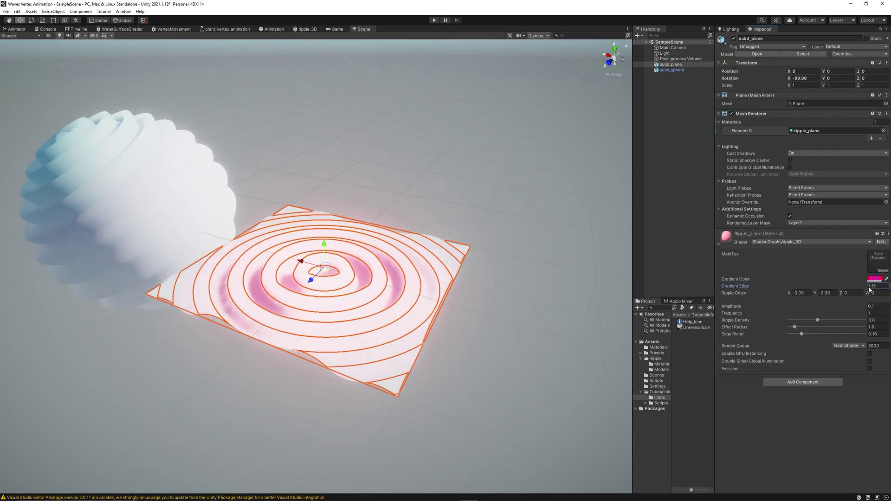
# Set the ripple_plane material's Gradient Edge to 1.14 and its Amplitude to 0.17
pyautogui.moveTo(871, 291); pyautogui.dragTo(833, 310)
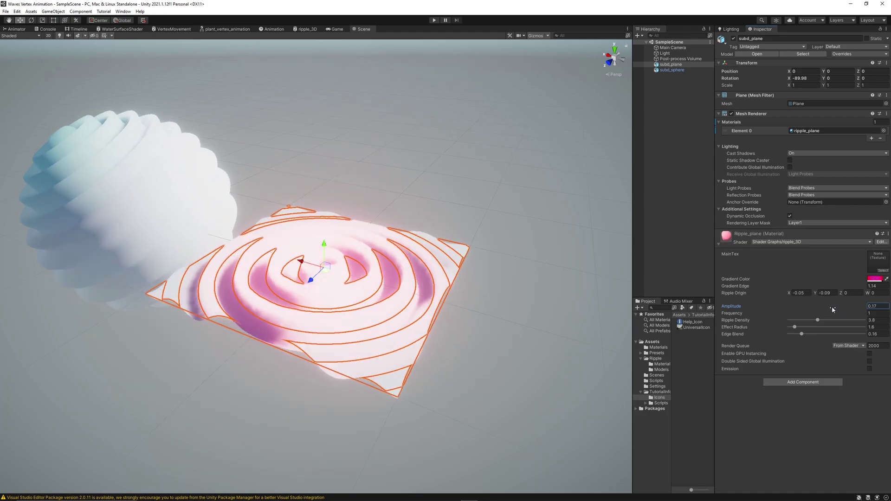
# Set the ripple_plane material's Frequency to 1.69 and start Play mode
pyautogui.moveTo(748, 316); pyautogui.dragTo(753, 319)
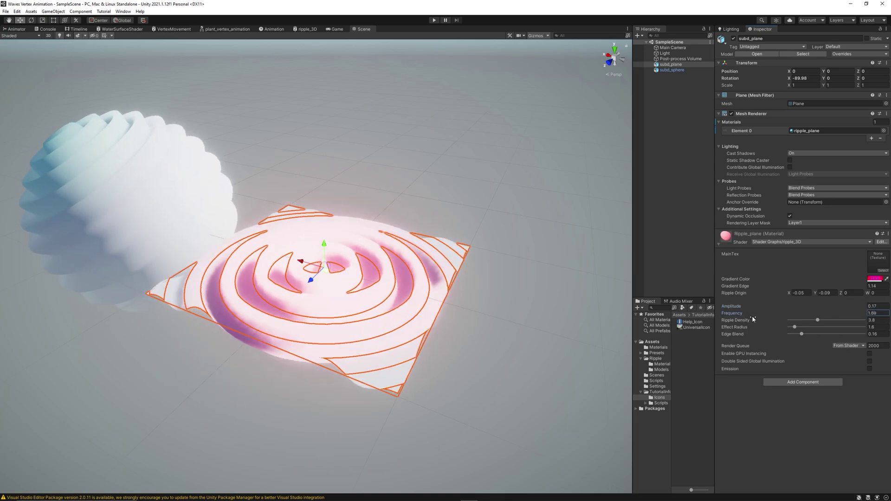
pyautogui.hotkey('ctrl', 'p')
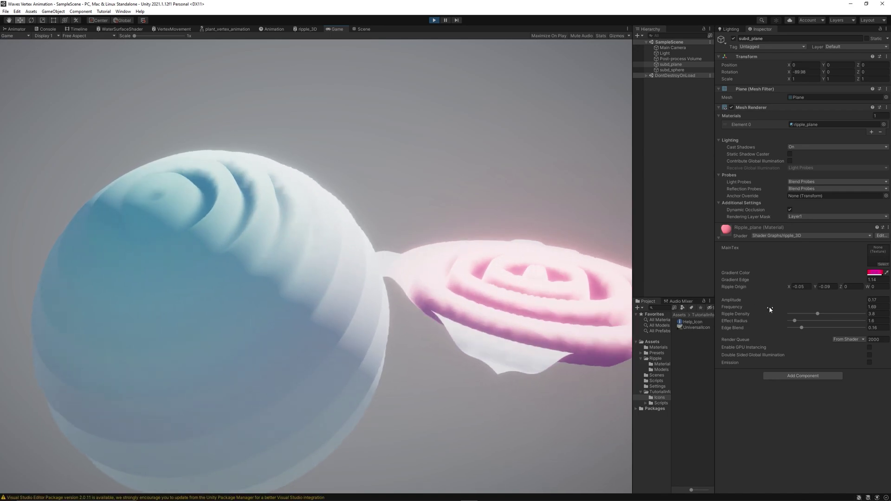
# Set the ripple_plane material's Amplitude to 0.13 and its Frequency to 0.5 during Play mode
pyautogui.click(868, 301)
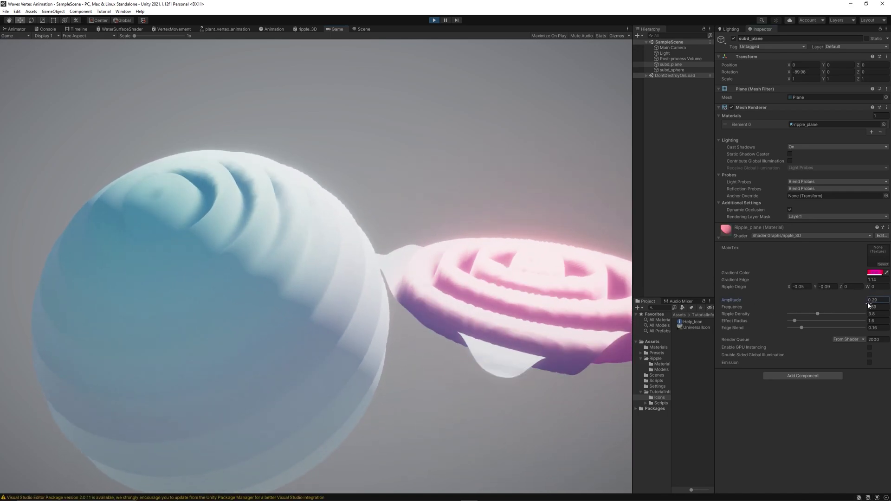
pyautogui.moveTo(868, 305); pyautogui.dragTo(867, 309)
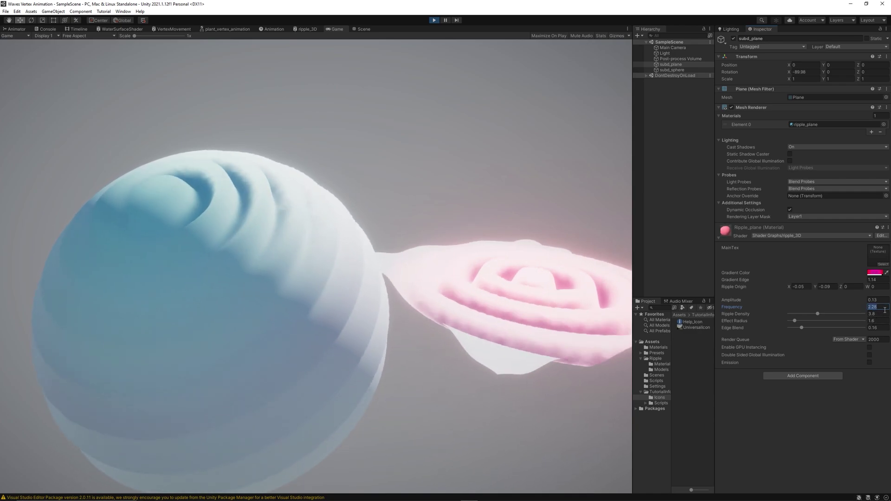
pyautogui.click(885, 308)
pyautogui.write('0.5')
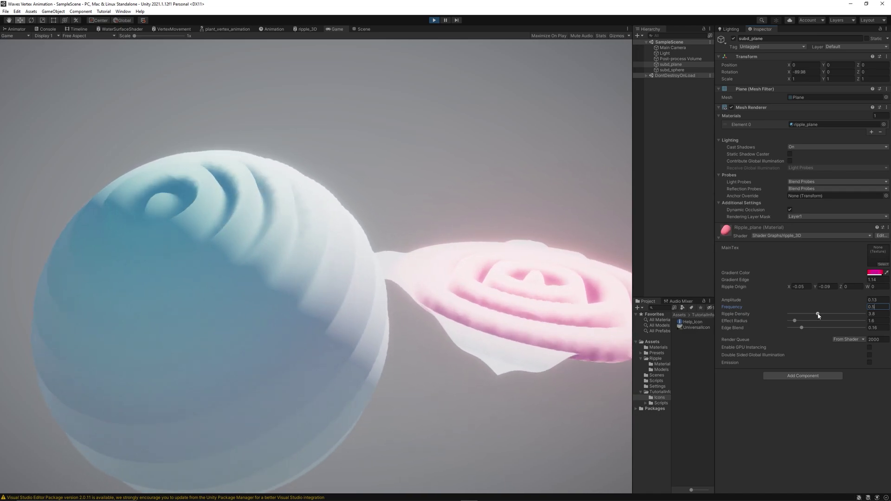
# Set the ripple_plane material's Ripple Density to 3.66 and its Effect Radius to 1.38
pyautogui.moveTo(818, 316); pyautogui.dragTo(817, 316)
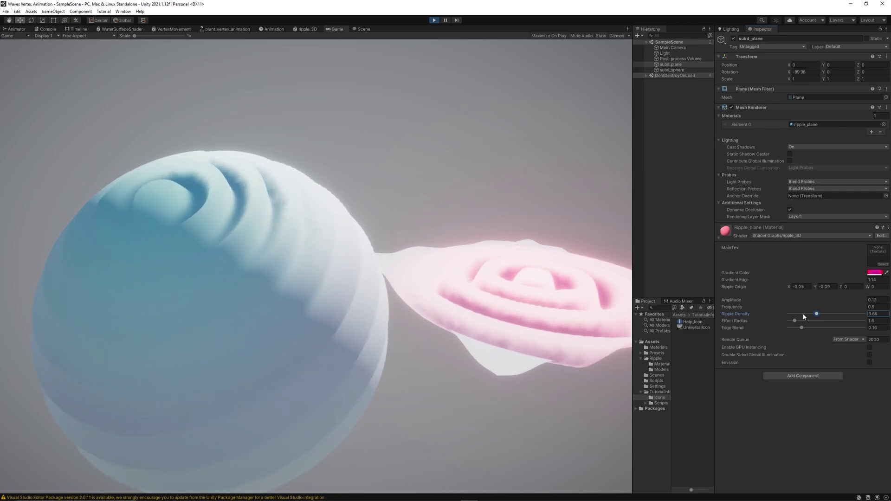
pyautogui.moveTo(795, 321); pyautogui.dragTo(793, 321)
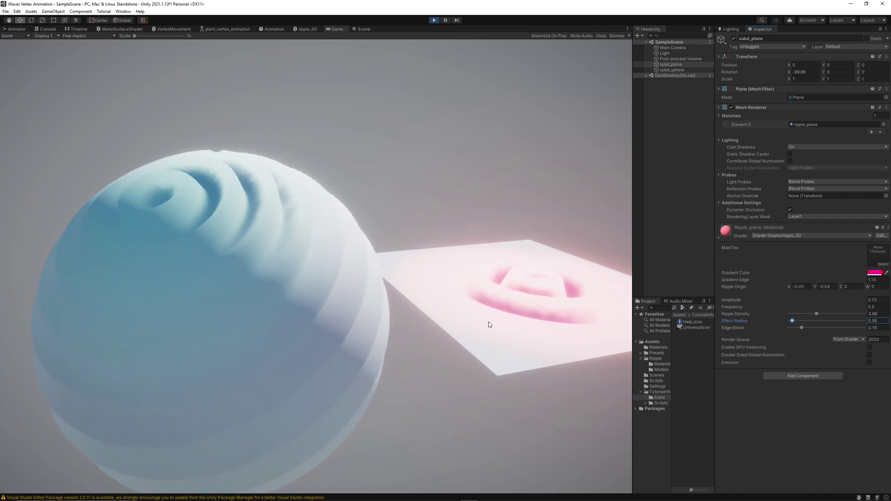
pyautogui.moveTo(791, 321); pyautogui.dragTo(801, 320)
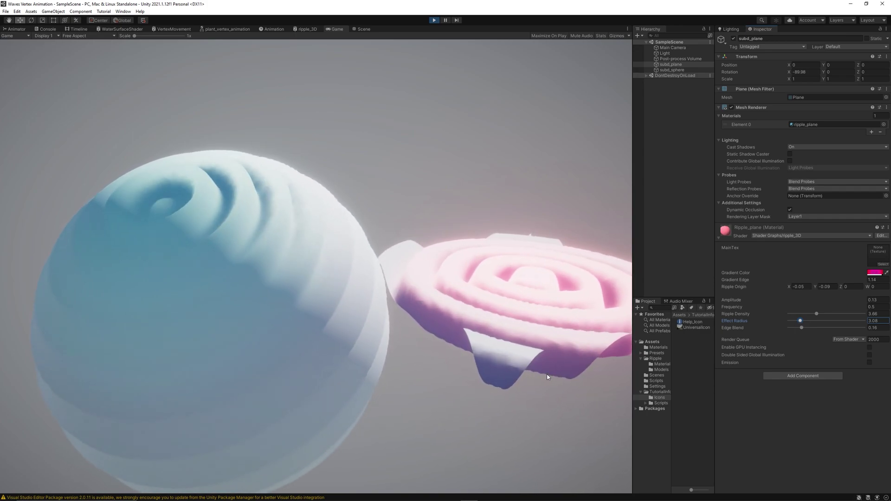
# Try a wider Edge Blend of 0.375 on the ripple_plane material, and settle it at 0.212
pyautogui.moveTo(802, 328); pyautogui.dragTo(820, 330)
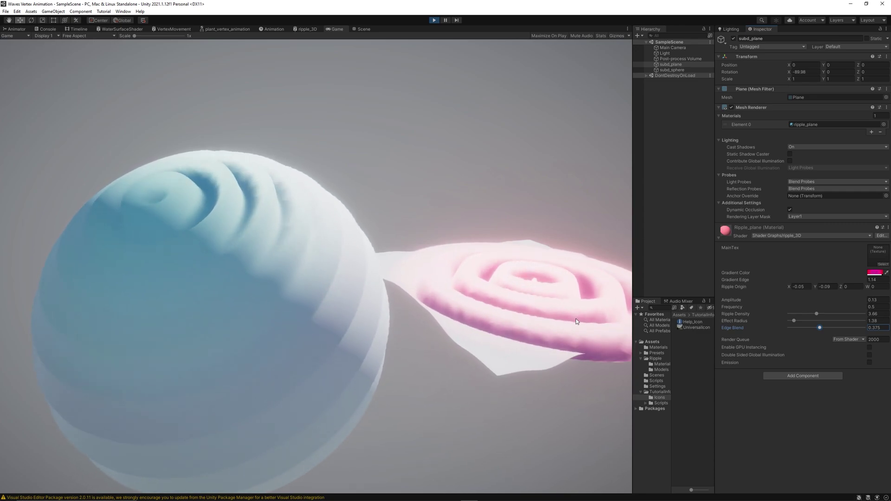
pyautogui.moveTo(820, 327); pyautogui.dragTo(806, 327)
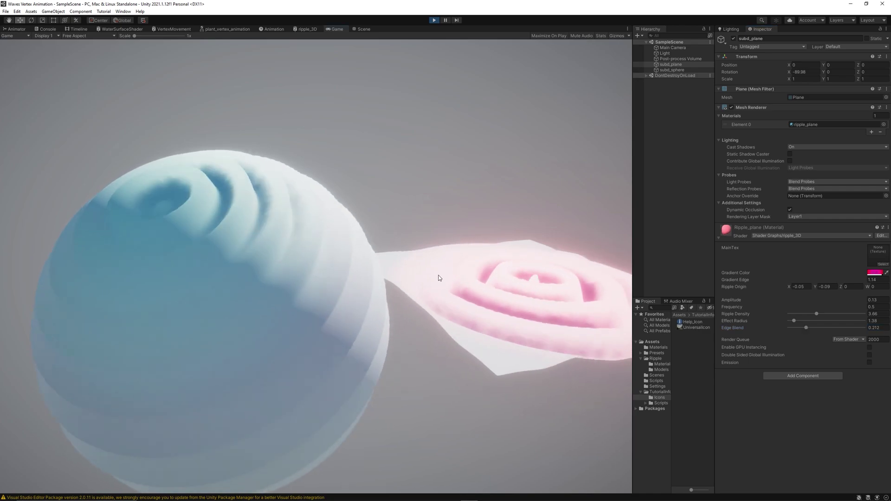
# Select the sphere in the scene and assign the UniversalIcon texture as its ripple_sphere material's MainTex, keeping the Game view in front
pyautogui.click(363, 29)
pyautogui.click(204, 190)
pyautogui.click(337, 29)
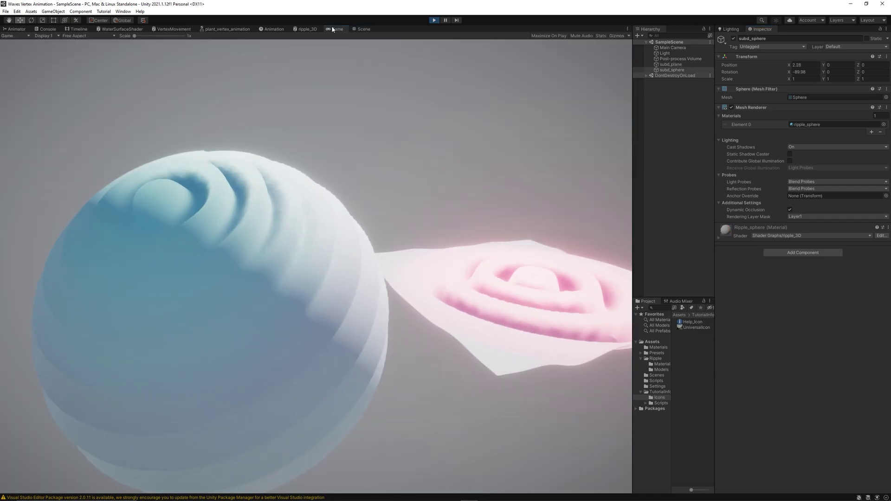
pyautogui.click(719, 238)
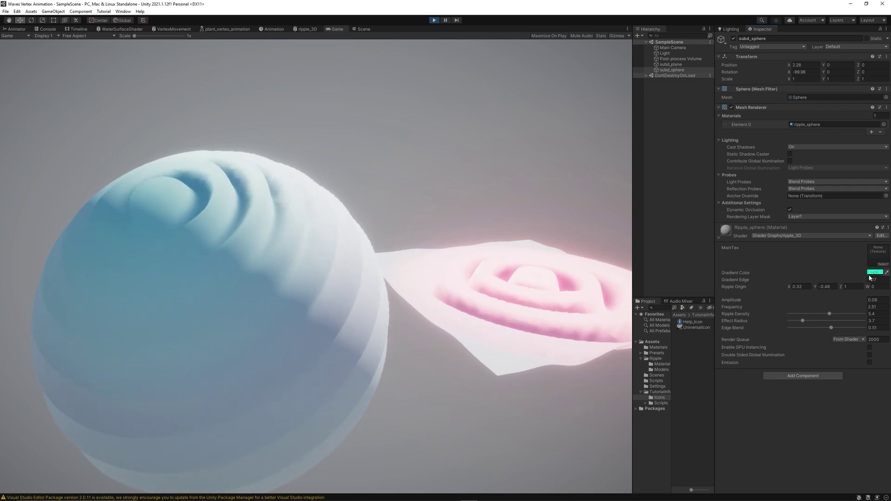
pyautogui.click(882, 264)
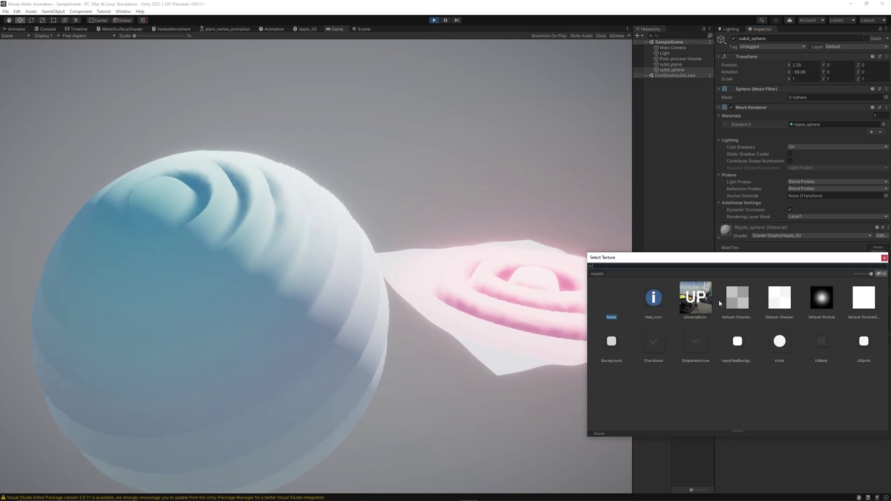
pyautogui.click(693, 299)
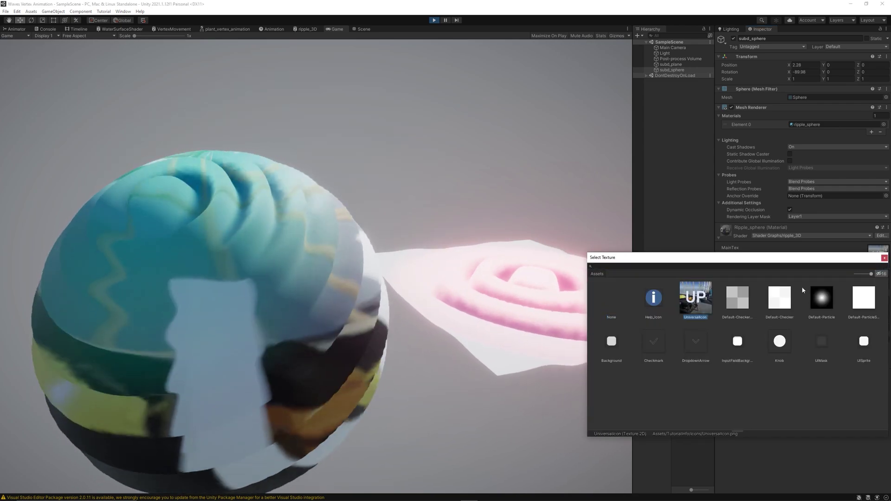
pyautogui.click(884, 258)
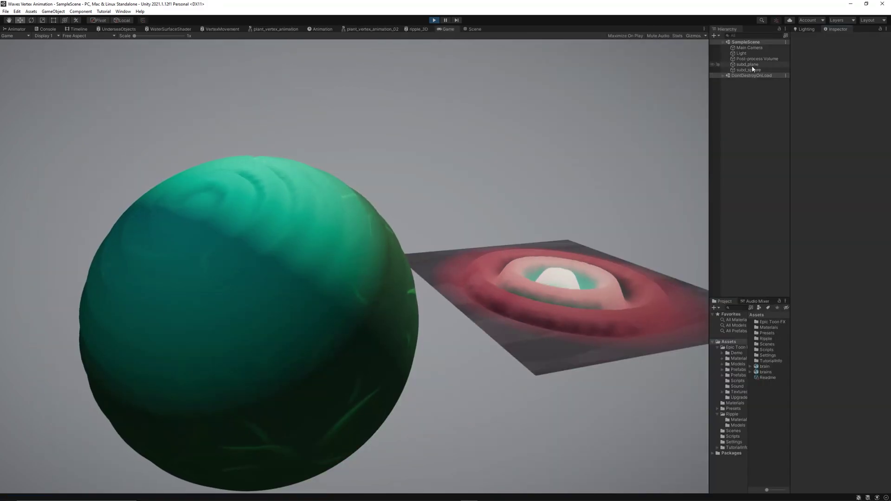
# Select subd_plane in the running scene to show its extended ripple_plane material properties
pyautogui.click(747, 64)
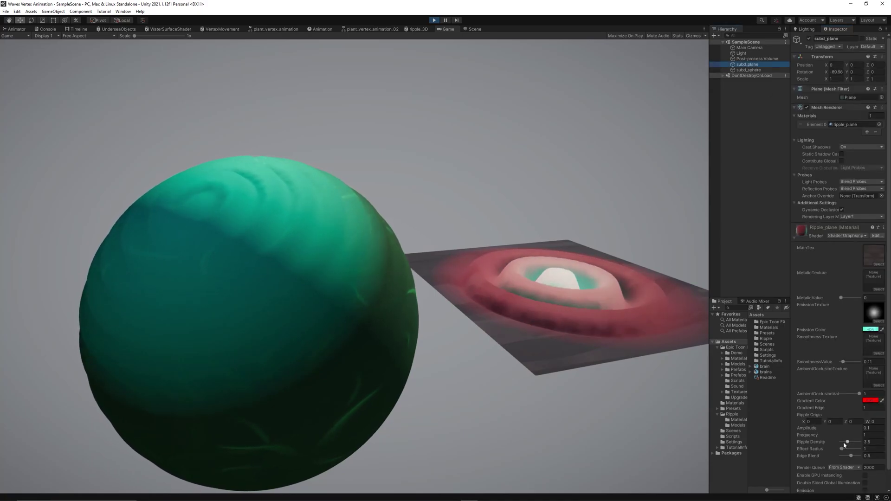